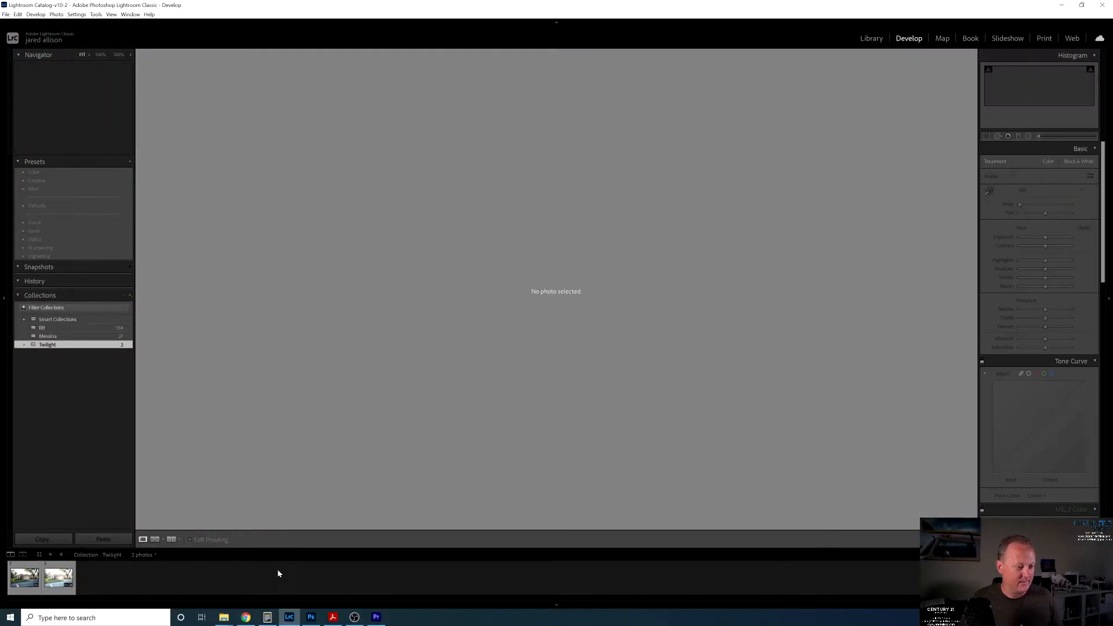
Warm the brighter exposure DSC01304.ARW by raising its color temperature to 50000
click(34, 579)
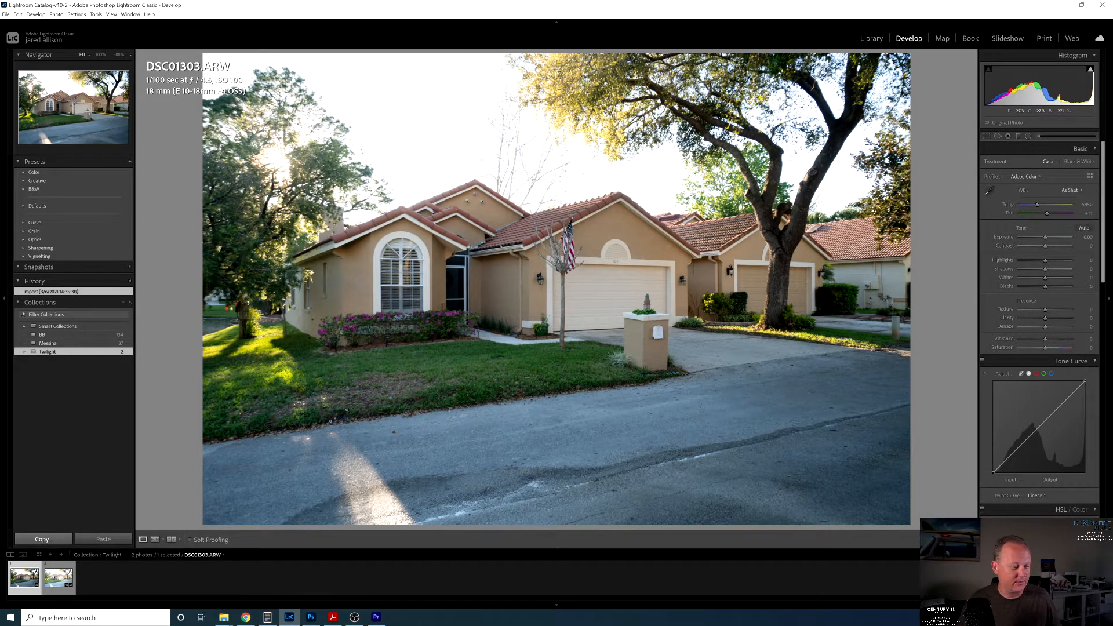
click(60, 582)
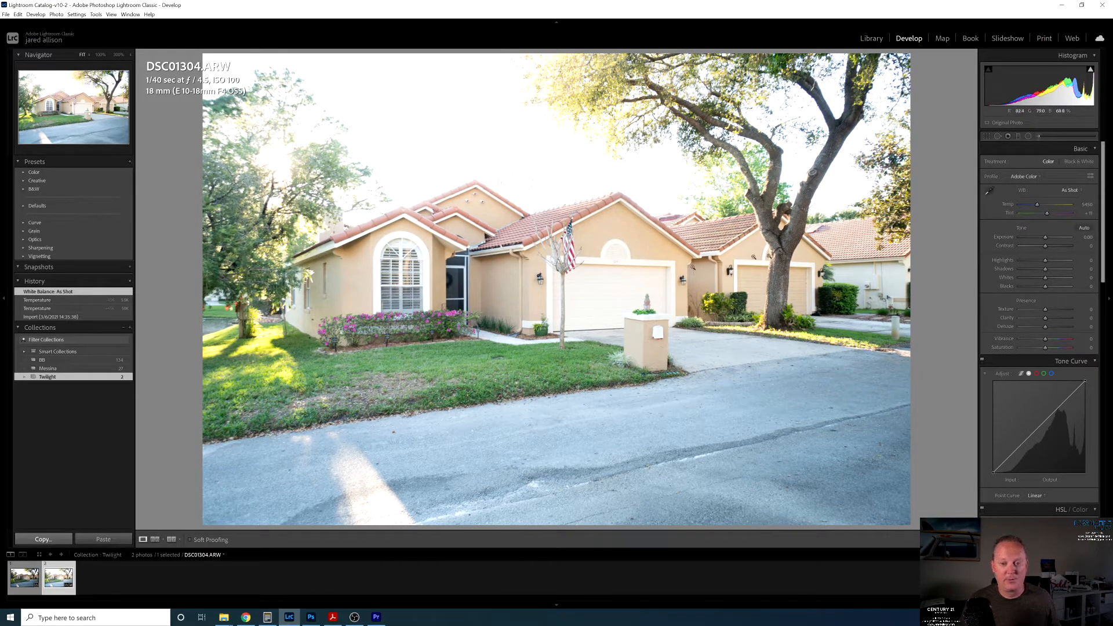
drag(1039, 208, 1075, 208)
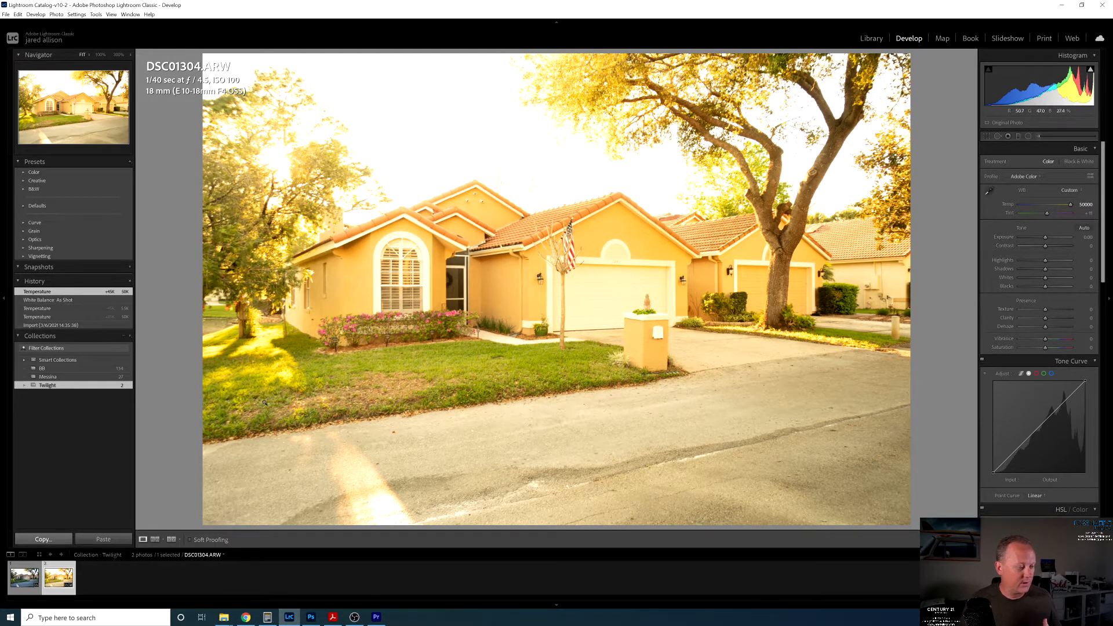
Open both exposures, DSC01303.ARW and DSC01304.ARW, together as layers of one document in Photoshop
click(28, 583)
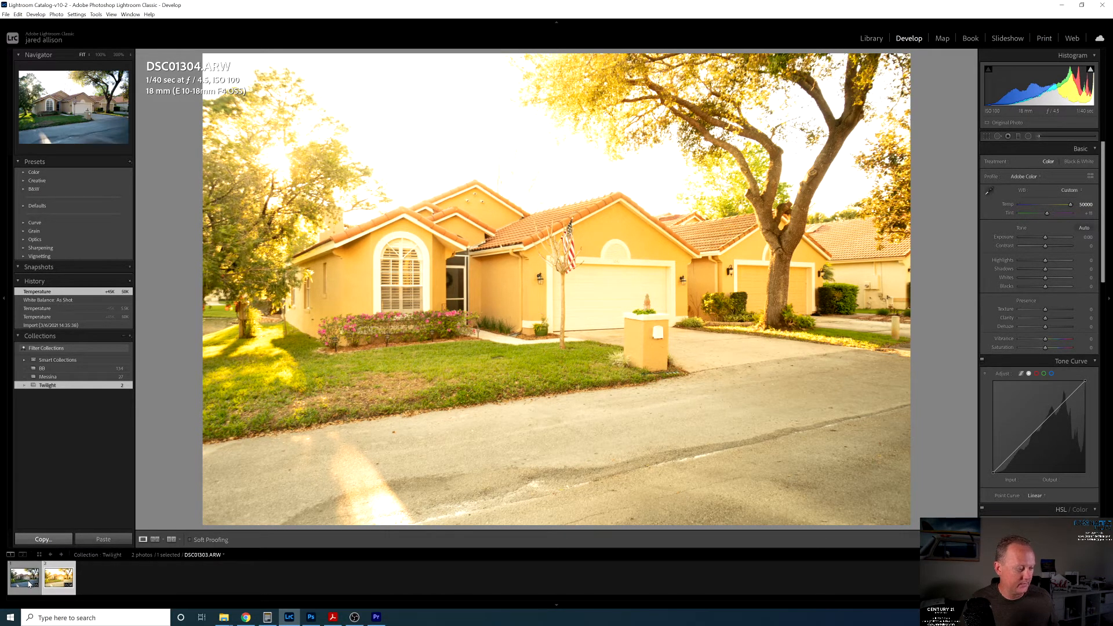
key(ctrl+a)
click(55, 577)
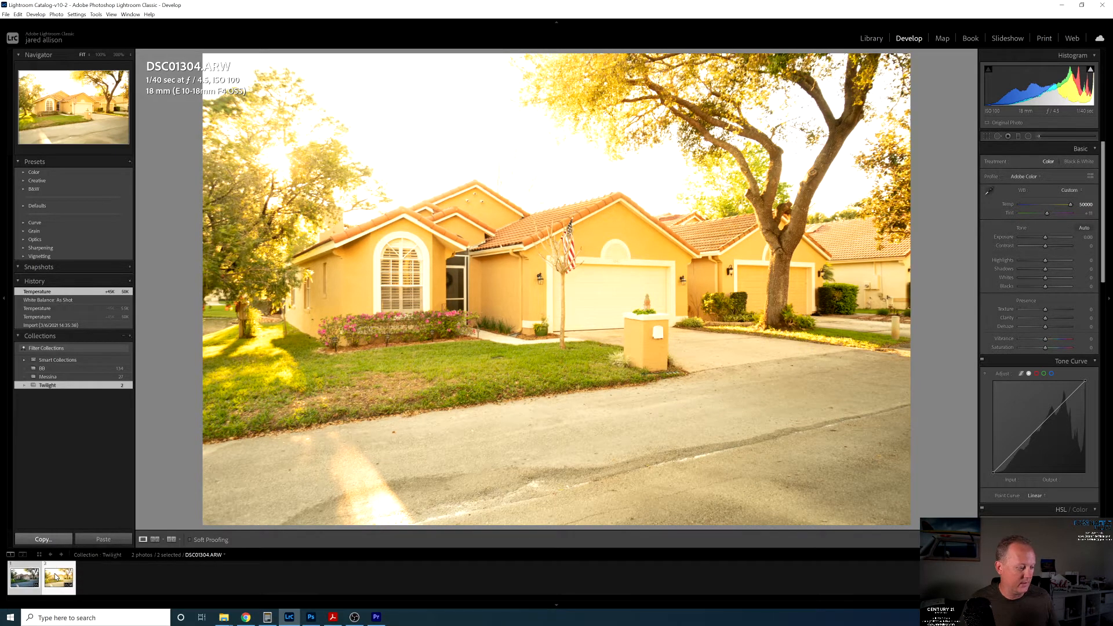
right_click(55, 576)
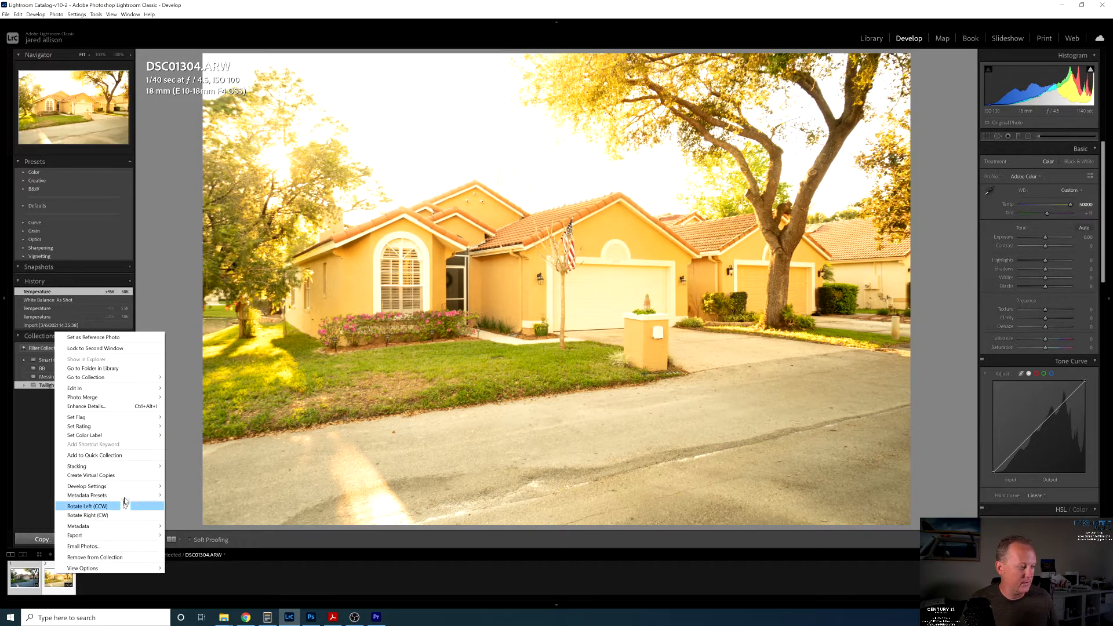
mouse_move(145, 393)
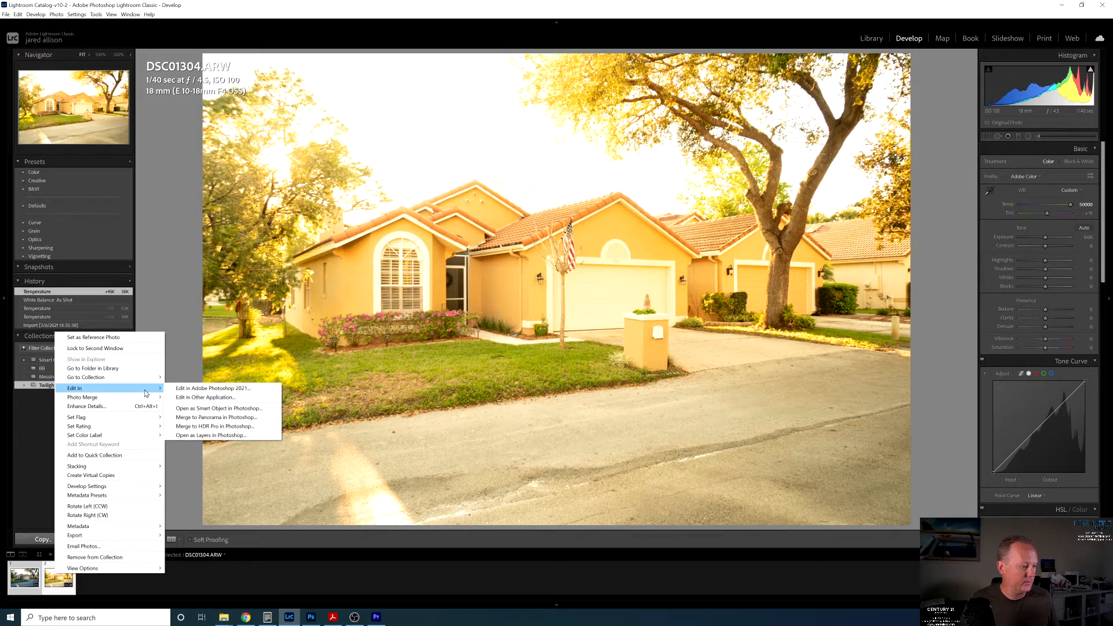
click(212, 435)
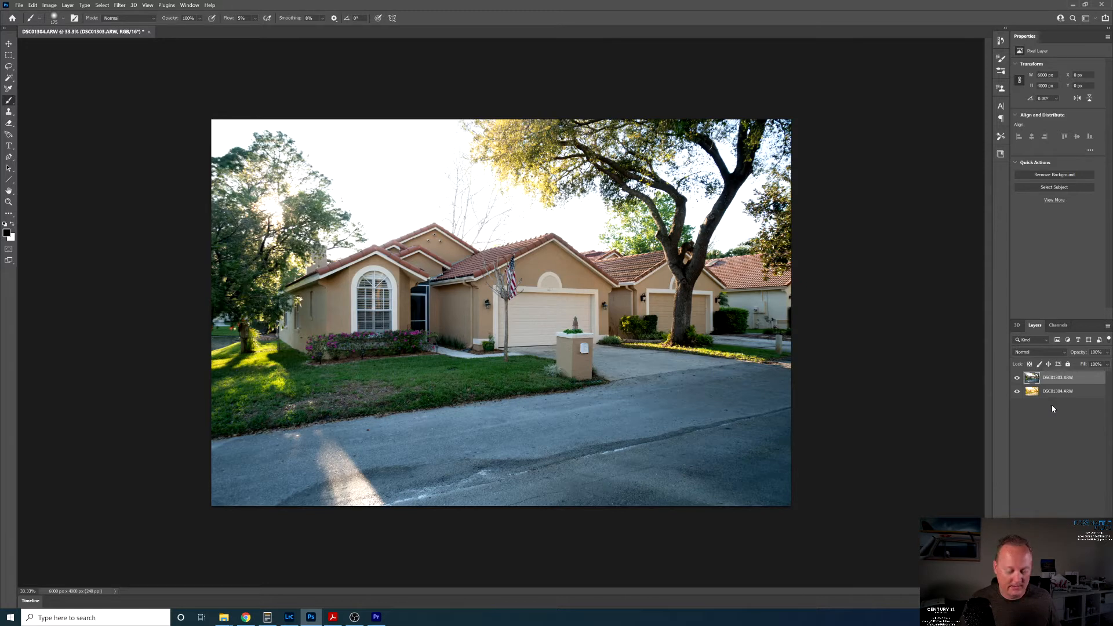
Auto-align the two photo layers using the Auto projection
shift+click(1060, 395)
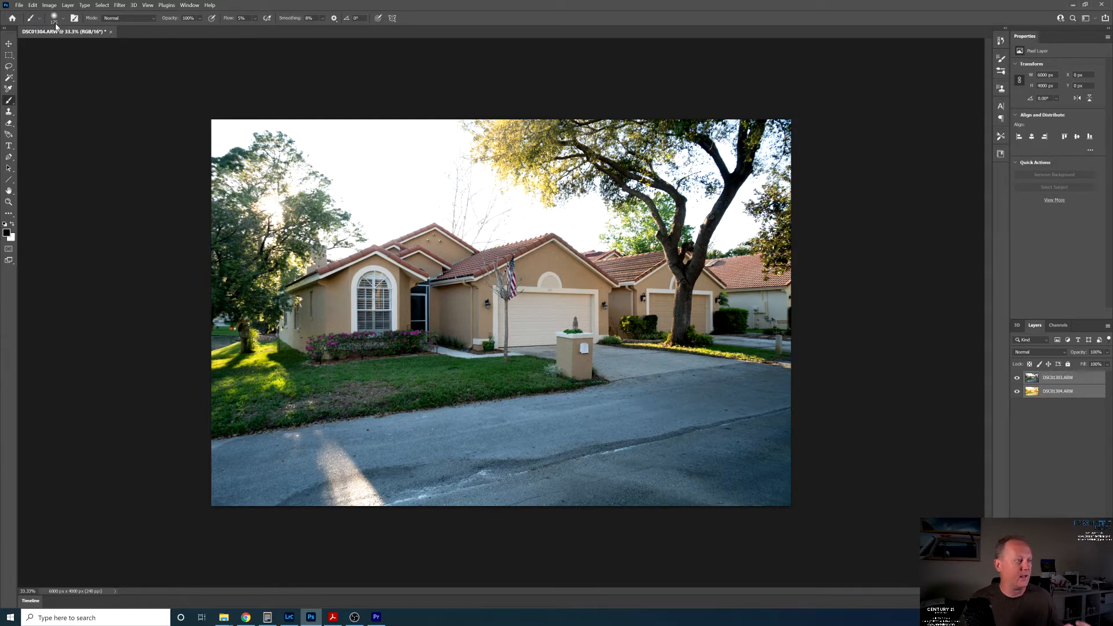
click(33, 4)
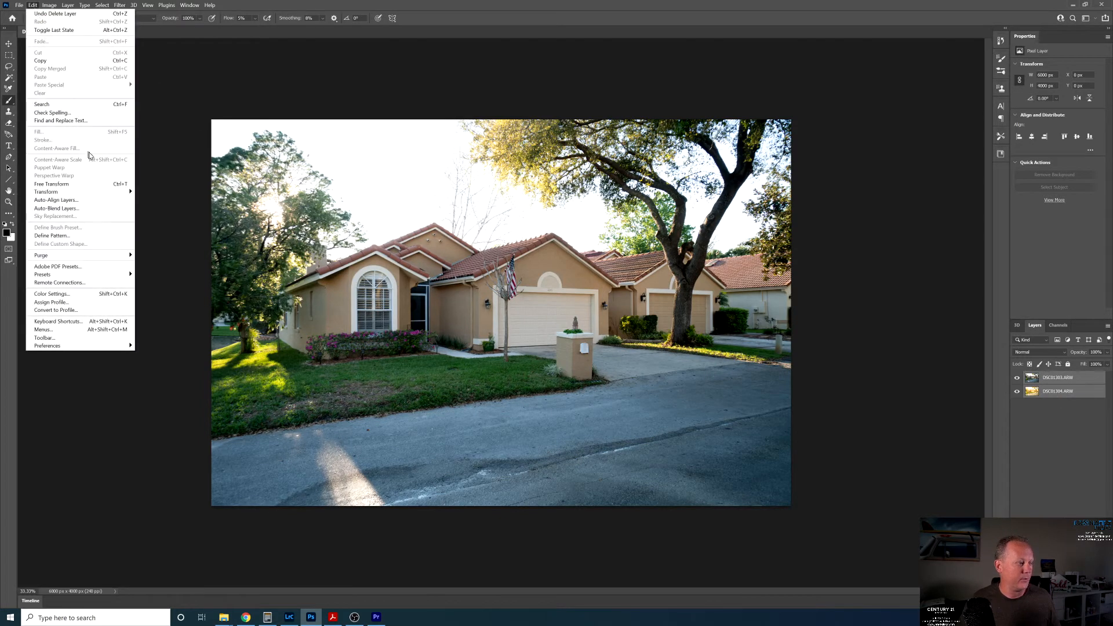
click(90, 203)
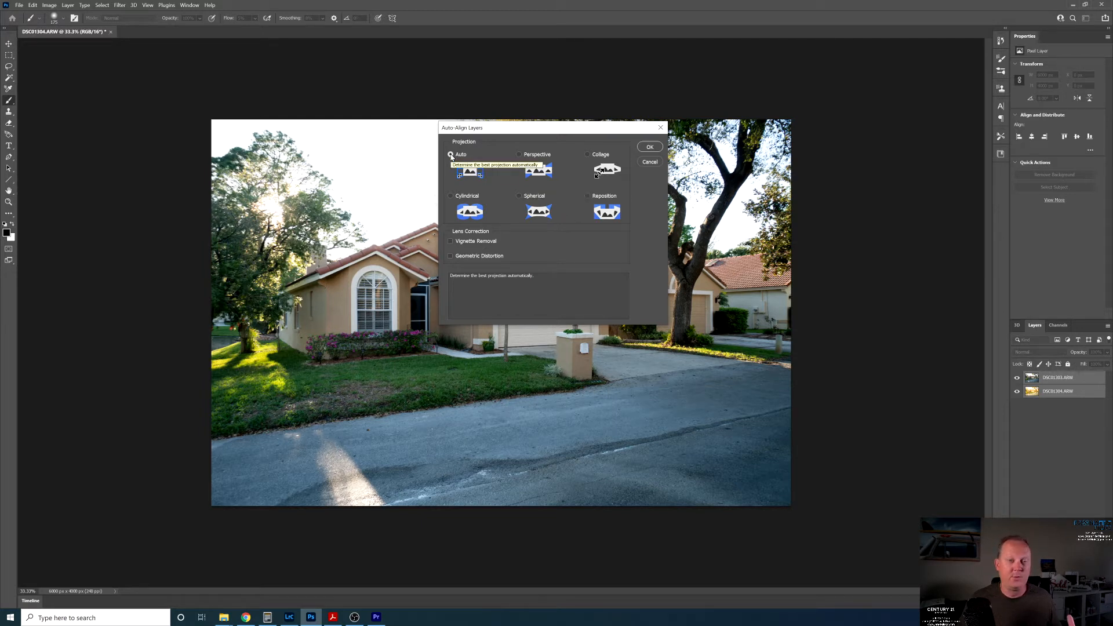
click(650, 146)
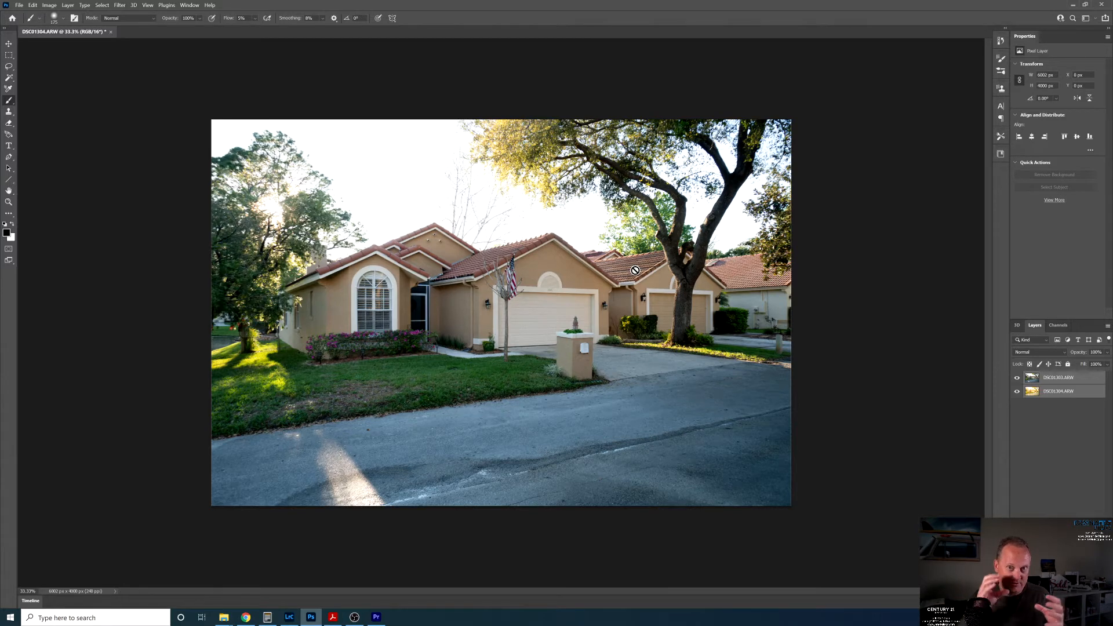
Move the warm DSC01304.ARW layer above the DSC01303.ARW layer
click(1063, 422)
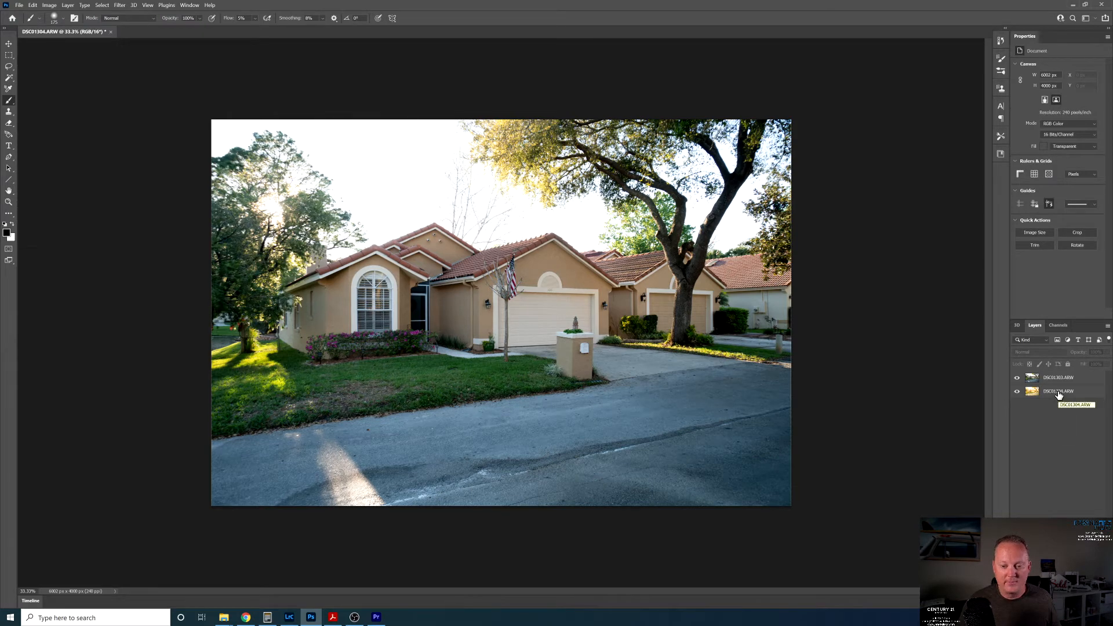
click(1059, 395)
drag(1059, 395, 1058, 378)
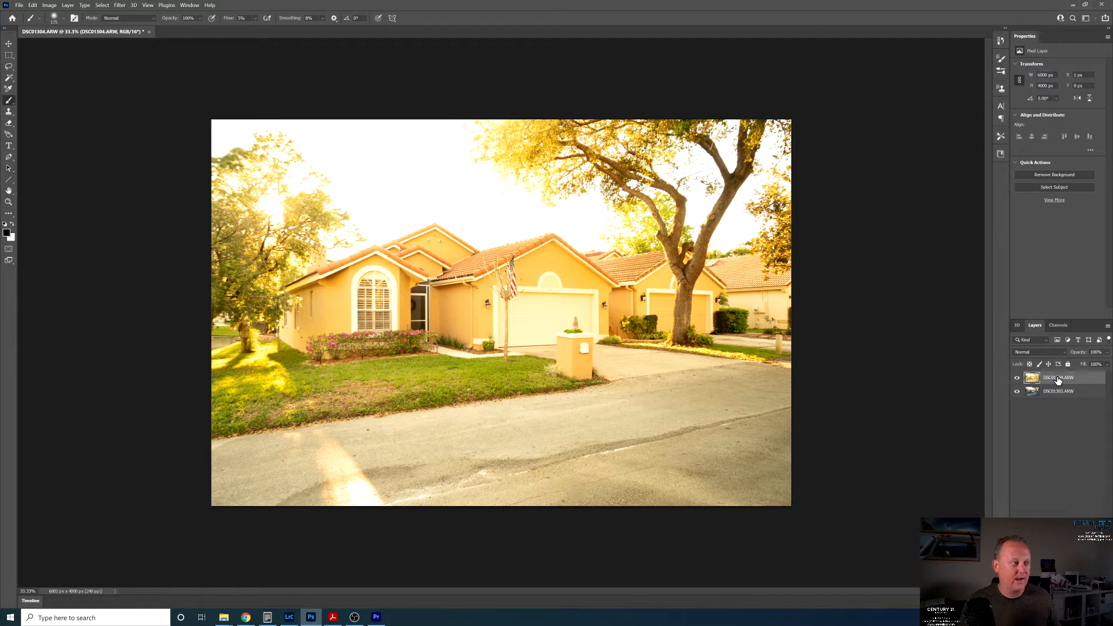
Add a Hide All layer mask to the warm DSC01304.ARW layer and set the brush flow to 10%
click(68, 5)
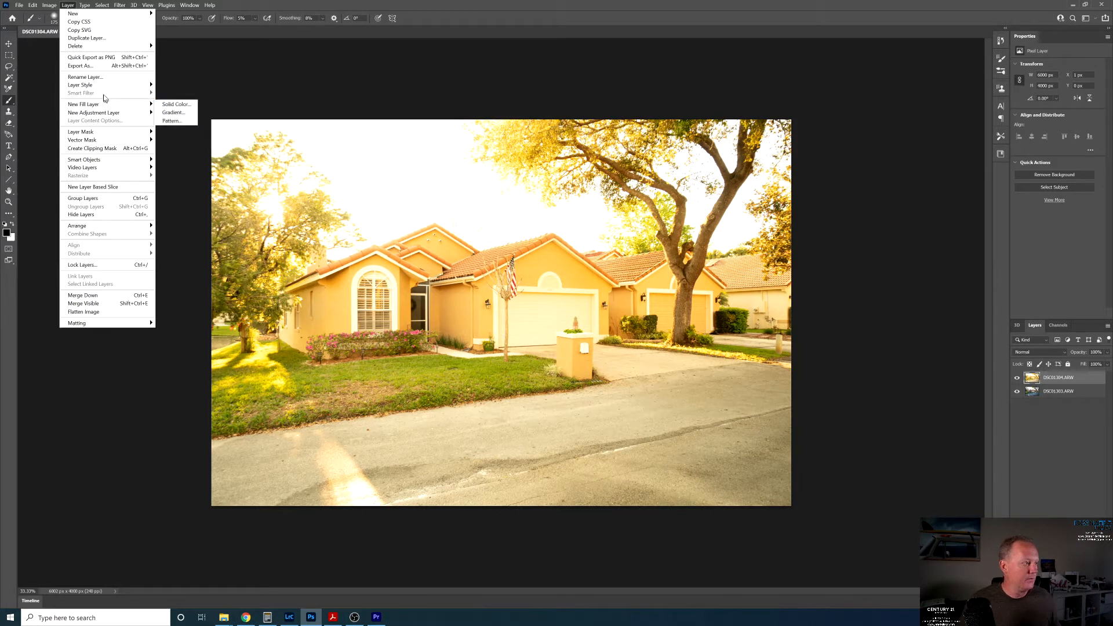
mouse_move(138, 136)
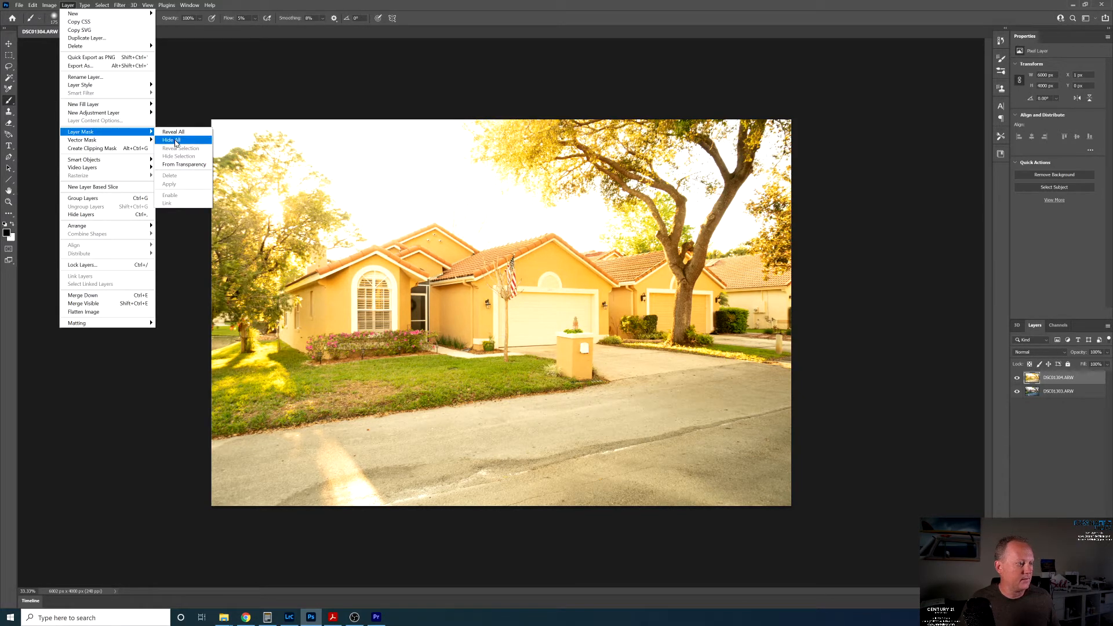
click(171, 140)
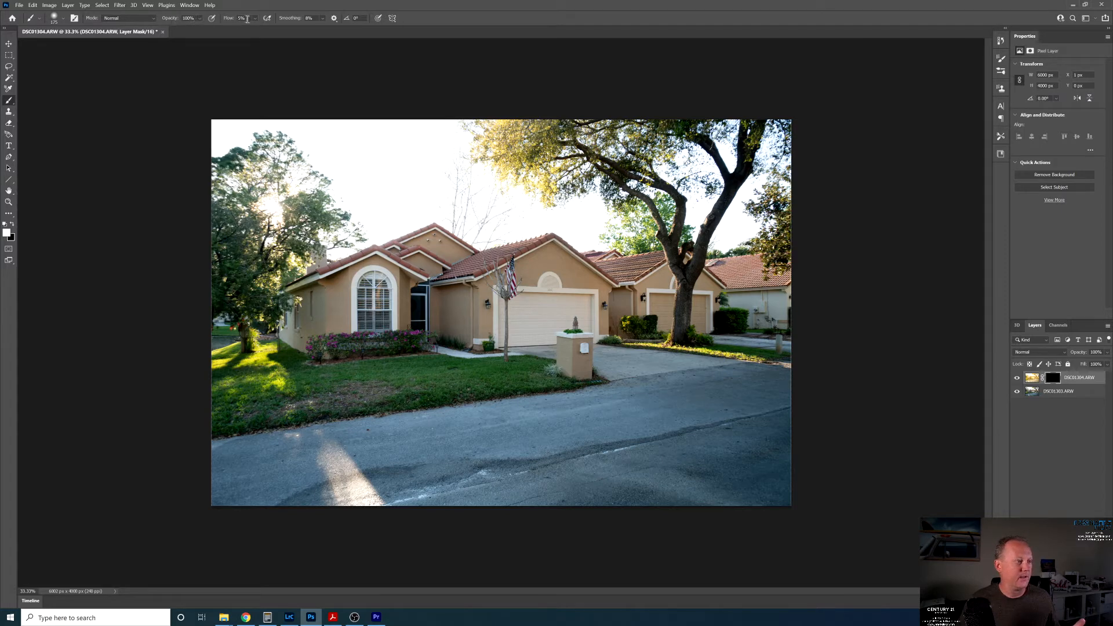
click(242, 18)
text(10)
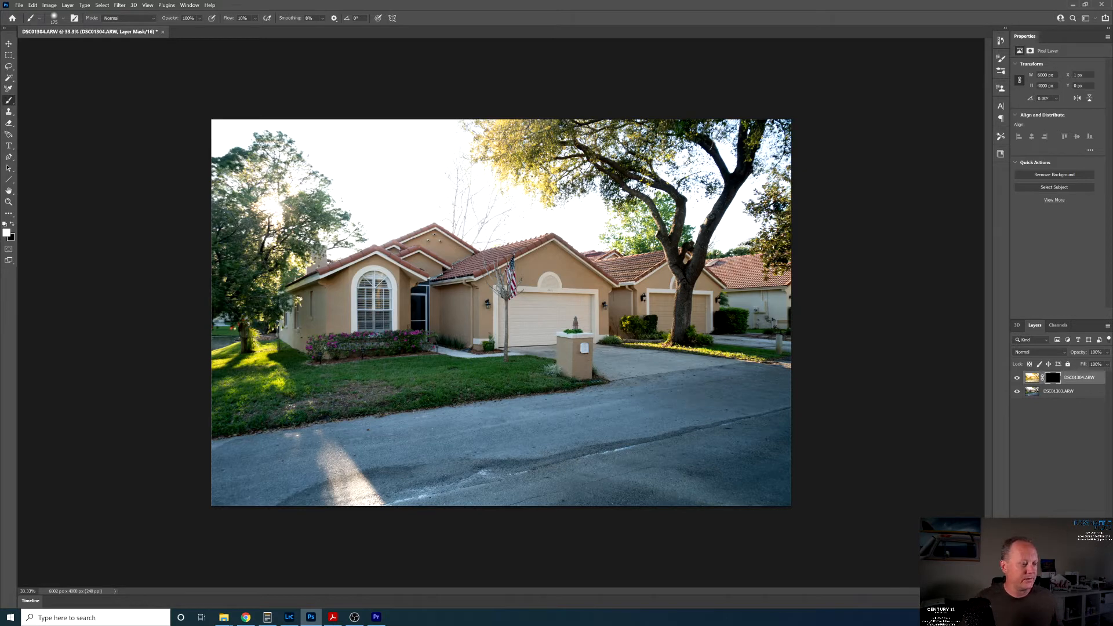
Hide the DSC01304.ARW layer and activate the Clone Stamp tool on the DSC01303.ARW layer
click(1017, 378)
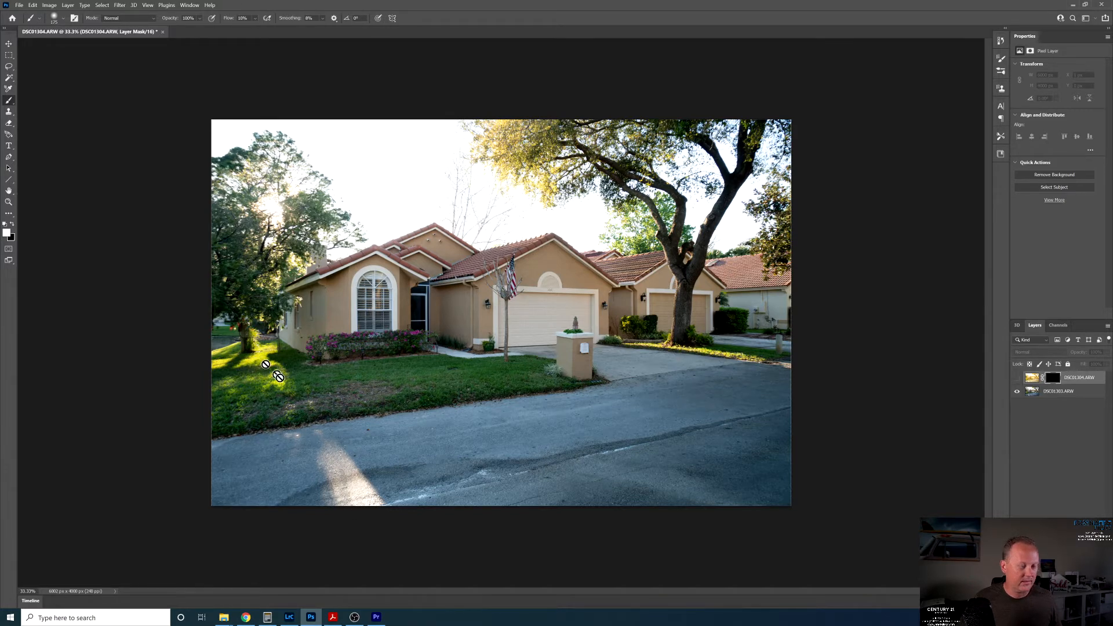
click(1057, 393)
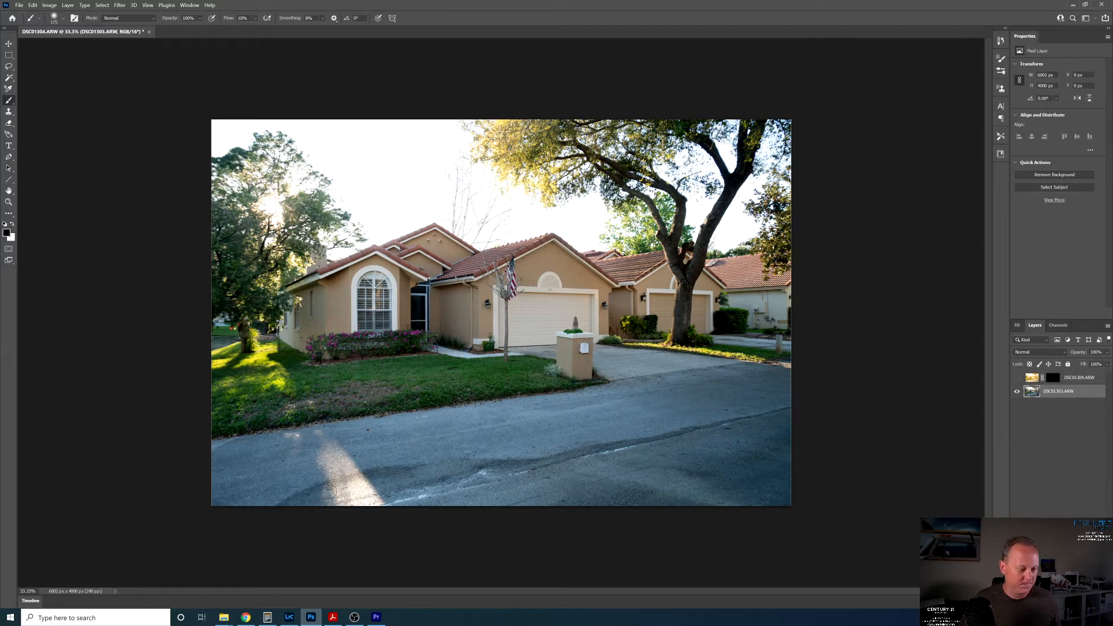
scroll(335, 488, up, 5)
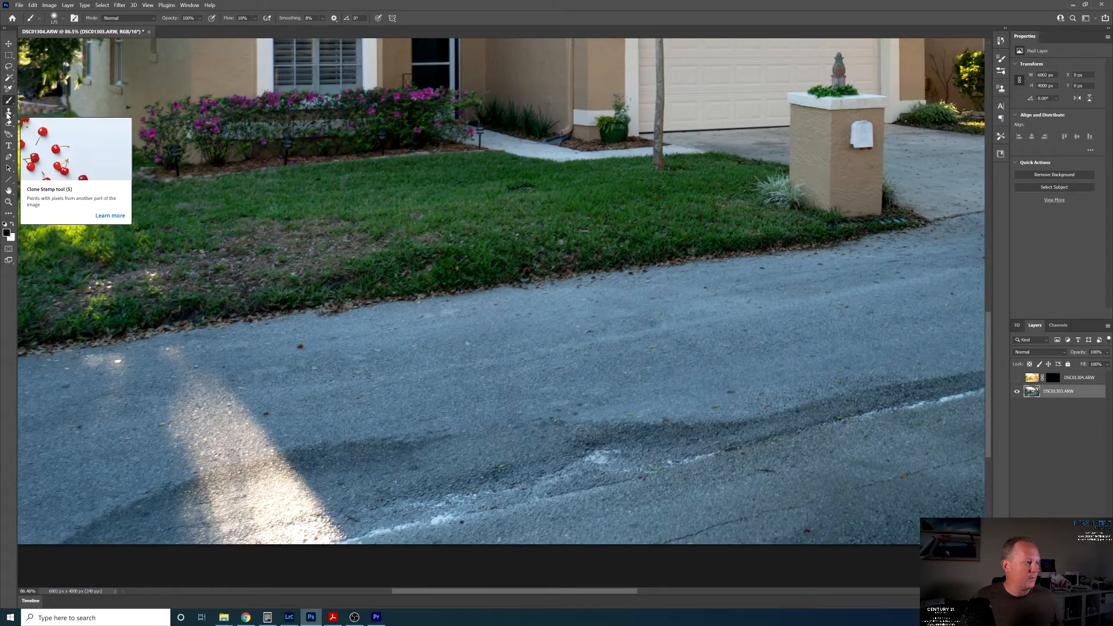
click(8, 113)
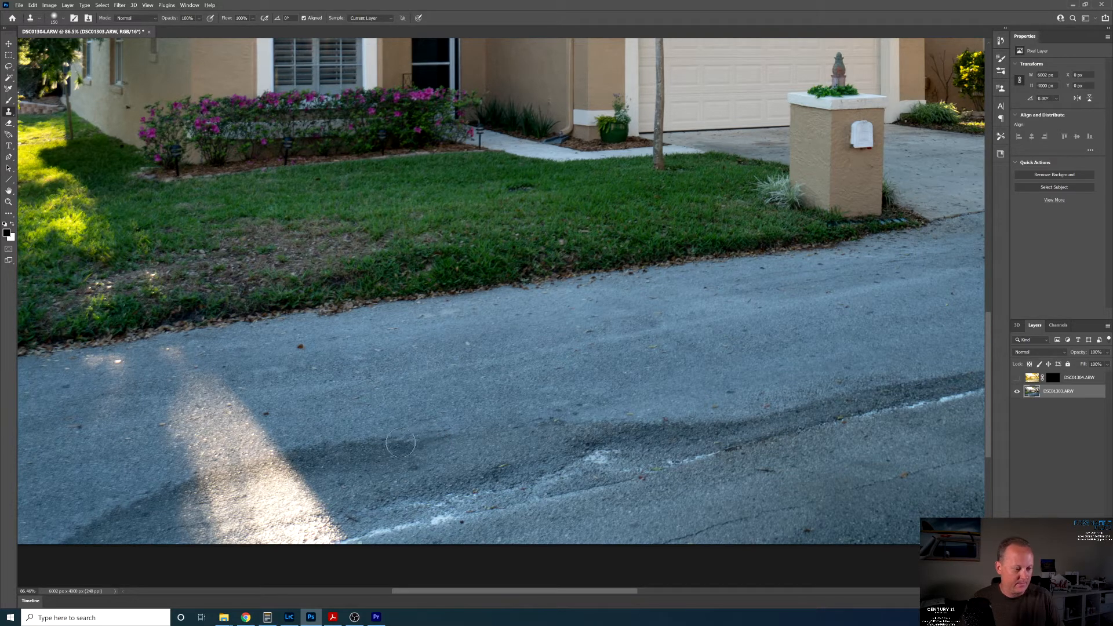
Enlarge the clone brush and cover the bright sunlight streak on the street with shaded asphalt
key(bracketright)
key(bracketright)
key(bracketright)
key(bracketright)
key(bracketright)
key(bracketright)
key(bracketright)
key(bracketright)
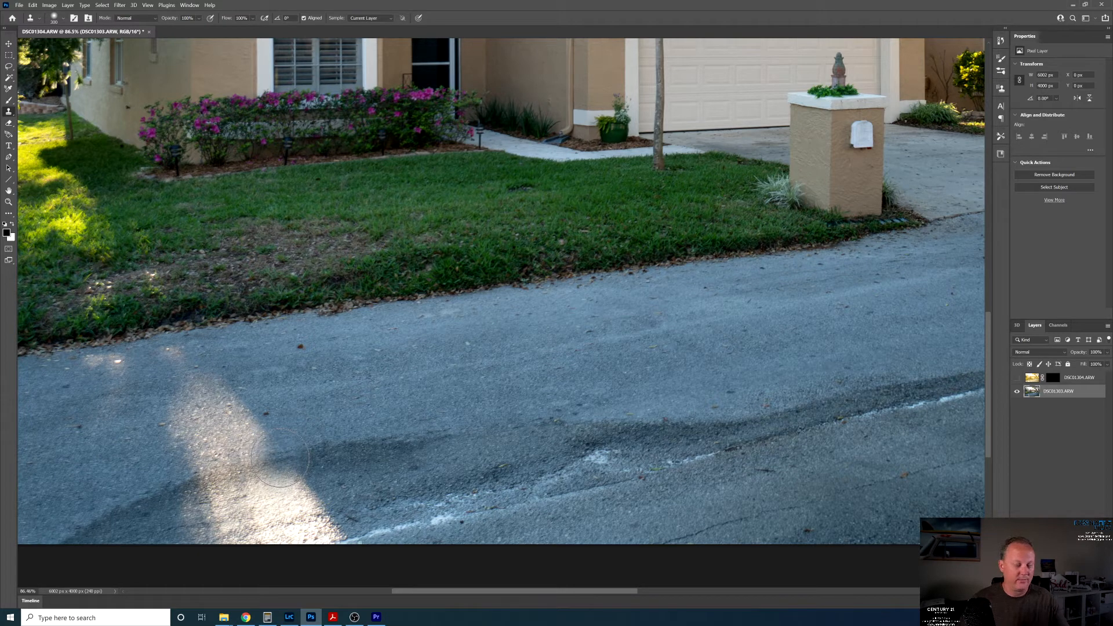
mouse_move(280, 459)
mouse_down()
mouse_move(194, 483)
mouse_move(261, 486)
mouse_move(193, 508)
mouse_move(343, 487)
mouse_move(219, 527)
mouse_move(338, 525)
mouse_move(228, 532)
mouse_move(219, 506)
mouse_move(228, 488)
mouse_move(281, 500)
mouse_up()
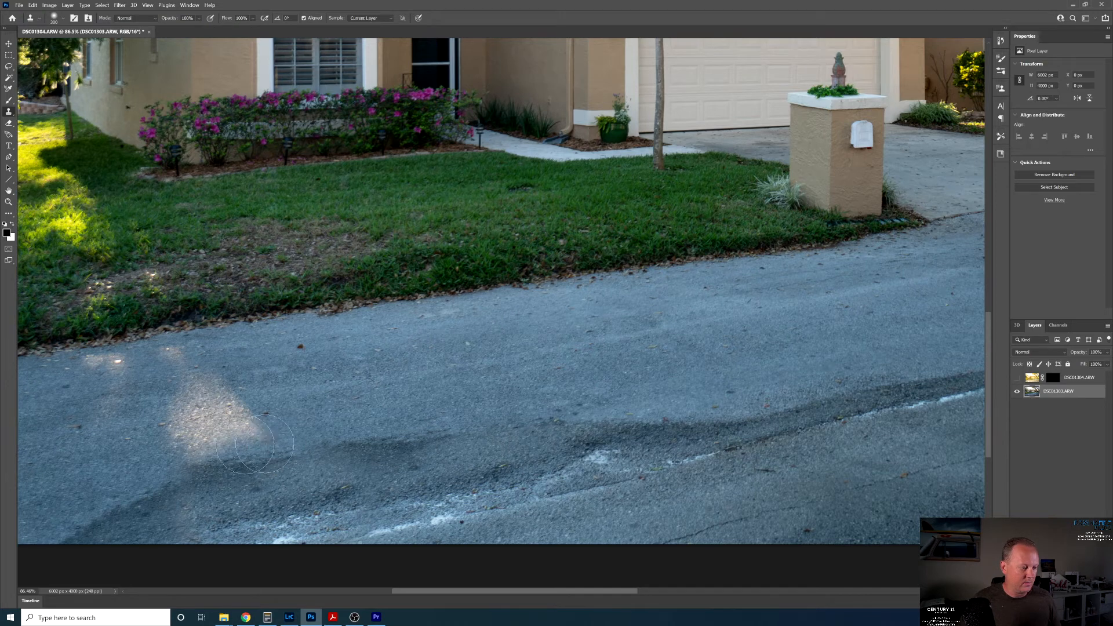
mouse_move(264, 444)
mouse_down()
mouse_move(189, 455)
mouse_move(212, 374)
mouse_move(161, 359)
mouse_move(81, 368)
mouse_up()
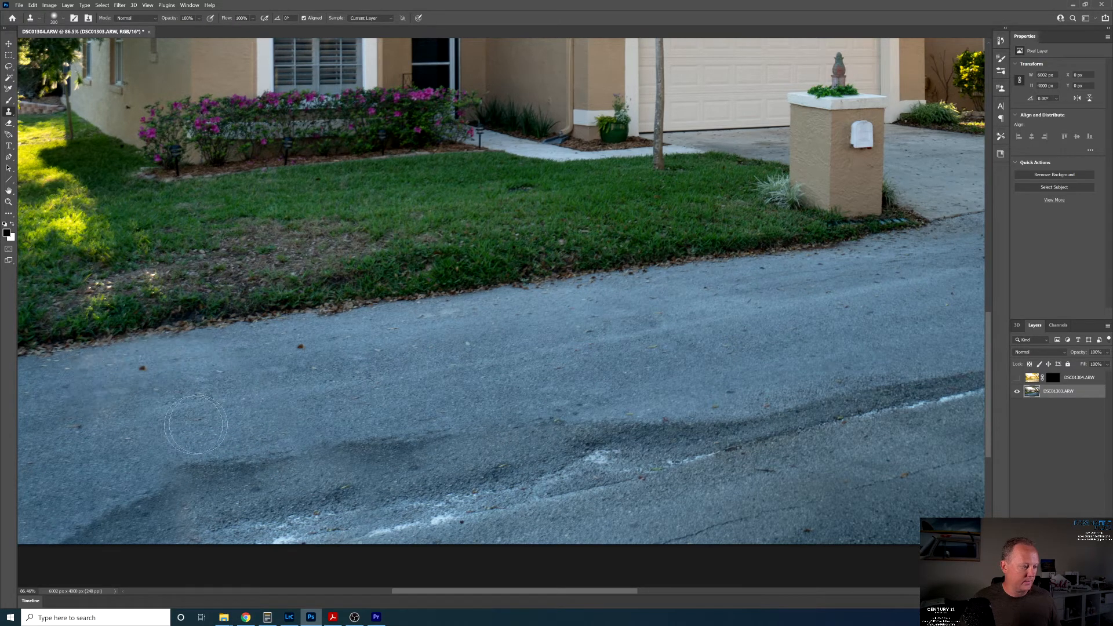
Clone shaded grass over the sunlit patches of the front lawn, between the tree and the flower bed
scroll(232, 432, up, 3)
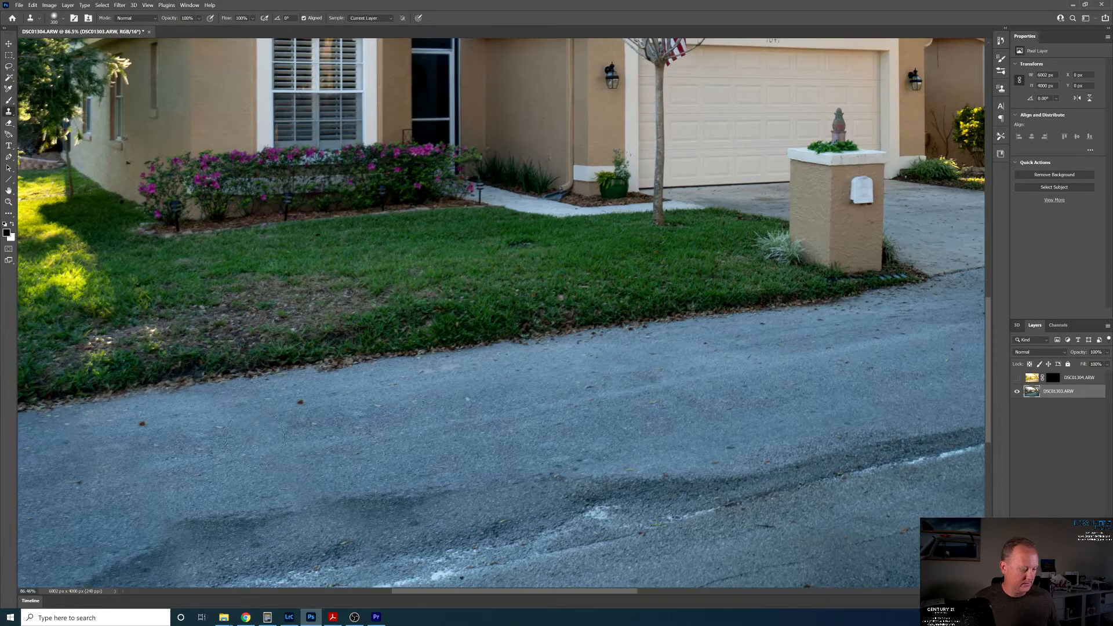
scroll(255, 443, left, 5)
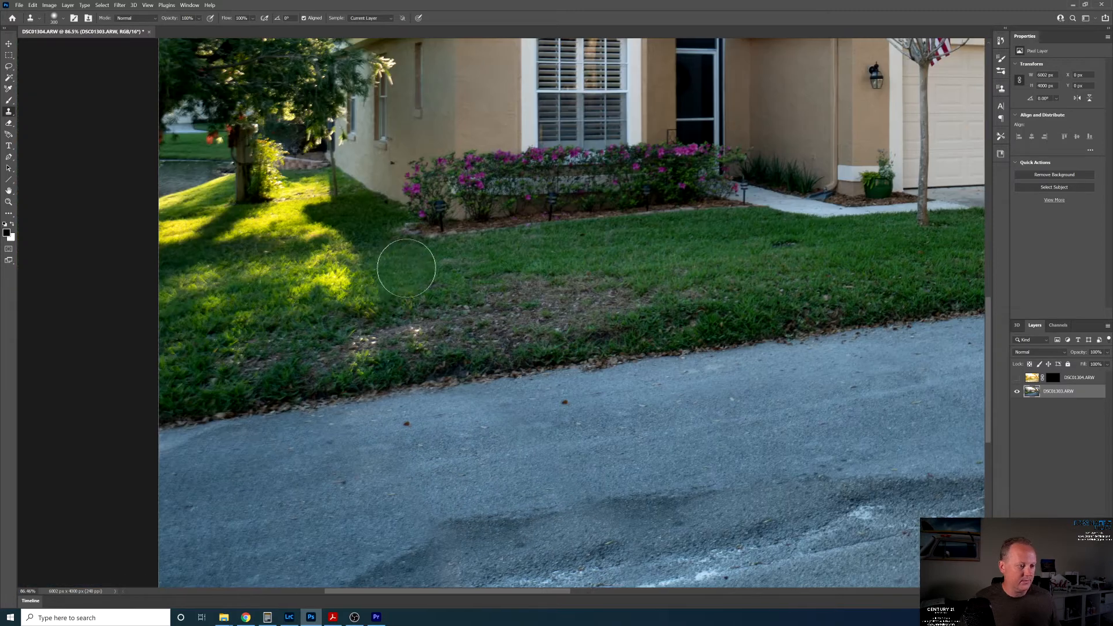
alt+click(415, 268)
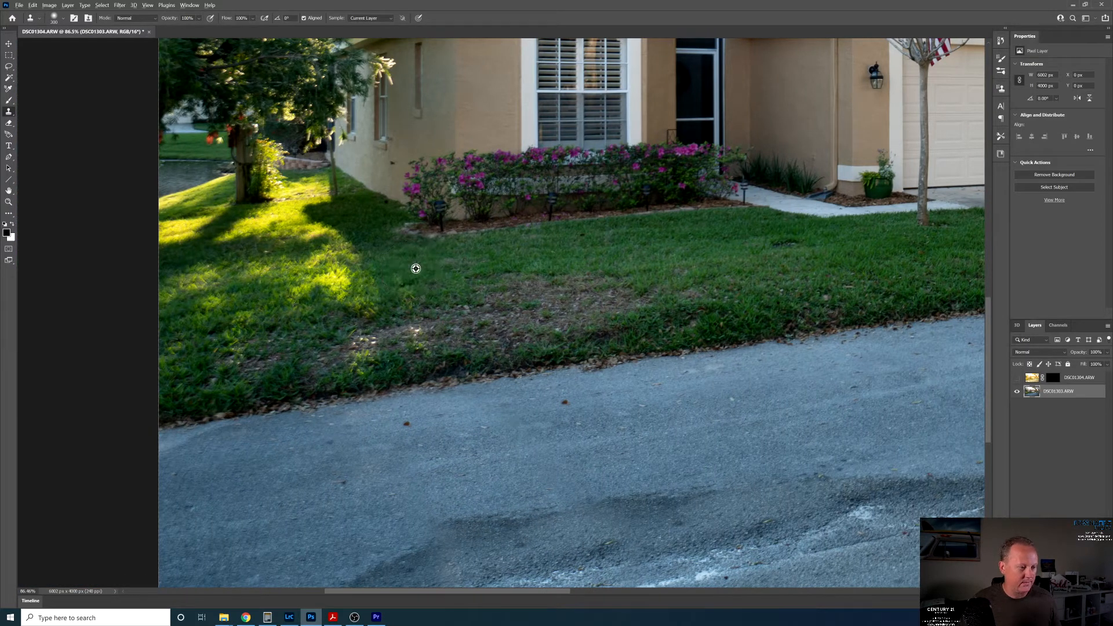
mouse_move(377, 289)
mouse_down()
mouse_move(327, 303)
mouse_move(348, 281)
mouse_move(345, 308)
mouse_move(330, 304)
mouse_up()
alt+click(417, 283)
mouse_move(382, 270)
mouse_down()
mouse_move(313, 268)
mouse_move(328, 285)
mouse_move(305, 305)
mouse_move(339, 261)
mouse_move(270, 275)
mouse_move(303, 305)
mouse_move(269, 316)
mouse_move(191, 281)
mouse_up()
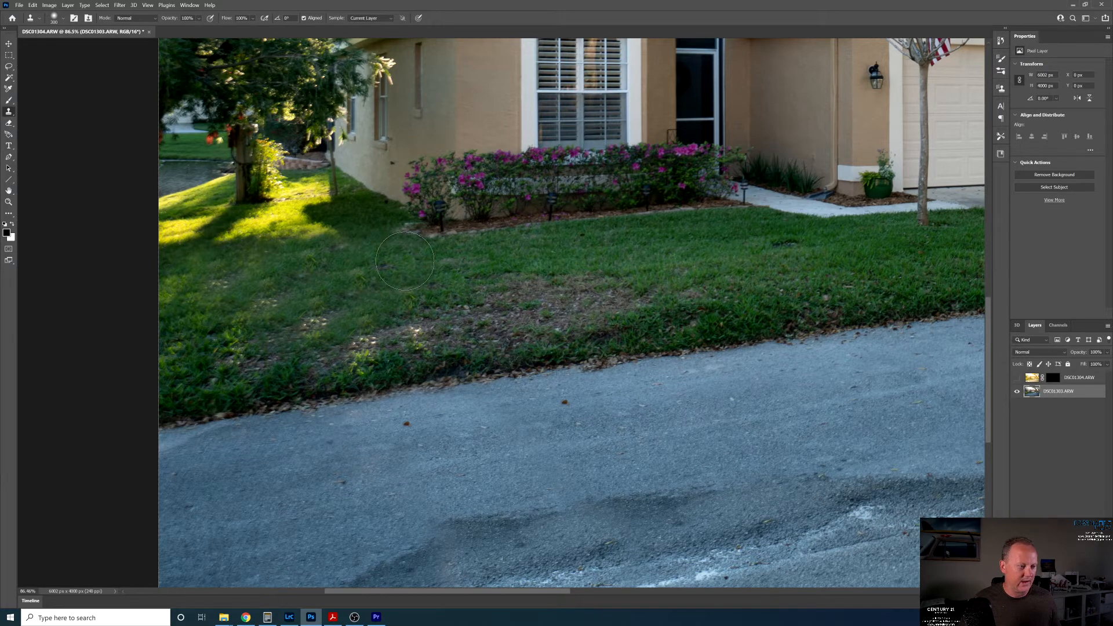
alt+click(304, 266)
drag(308, 245, 295, 212)
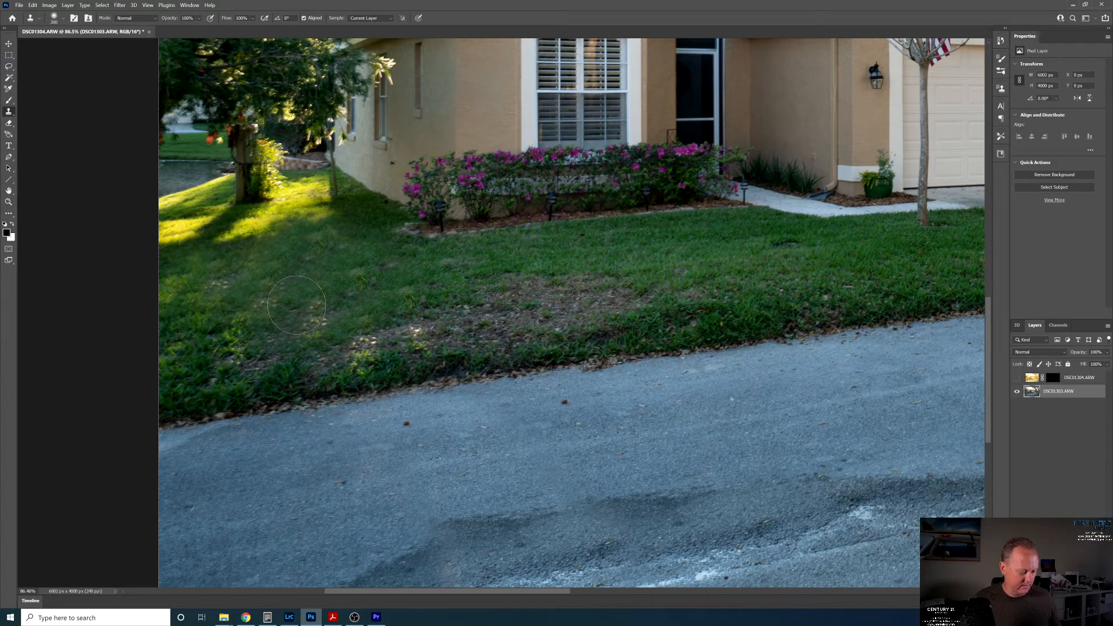
alt+click(296, 304)
mouse_move(302, 229)
mouse_down()
mouse_move(311, 192)
mouse_move(296, 225)
mouse_move(284, 215)
mouse_move(296, 188)
mouse_move(320, 196)
mouse_move(319, 180)
mouse_move(323, 200)
mouse_up()
With a smaller clone brush, replace the remaining sunlit grass around the base of the tree with shaded grass
key(bracketleft)
key(bracketleft)
key(bracketleft)
key(bracketleft)
key(bracketleft)
key(bracketleft)
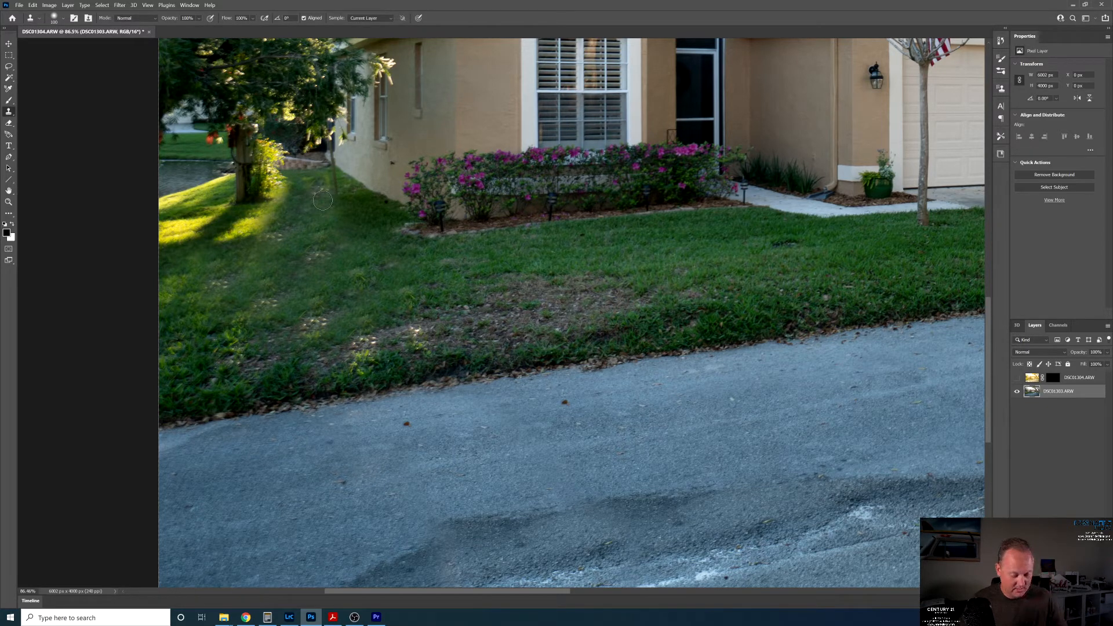
mouse_move(320, 201)
mouse_down()
mouse_move(219, 241)
mouse_move(264, 232)
mouse_move(275, 207)
mouse_move(245, 222)
mouse_move(182, 221)
mouse_move(176, 240)
mouse_move(167, 226)
mouse_move(164, 243)
mouse_move(163, 223)
mouse_move(194, 256)
mouse_move(198, 218)
mouse_move(225, 202)
mouse_move(190, 189)
mouse_move(179, 204)
mouse_move(201, 194)
mouse_move(163, 207)
mouse_move(214, 195)
mouse_move(195, 204)
mouse_move(222, 258)
mouse_up()
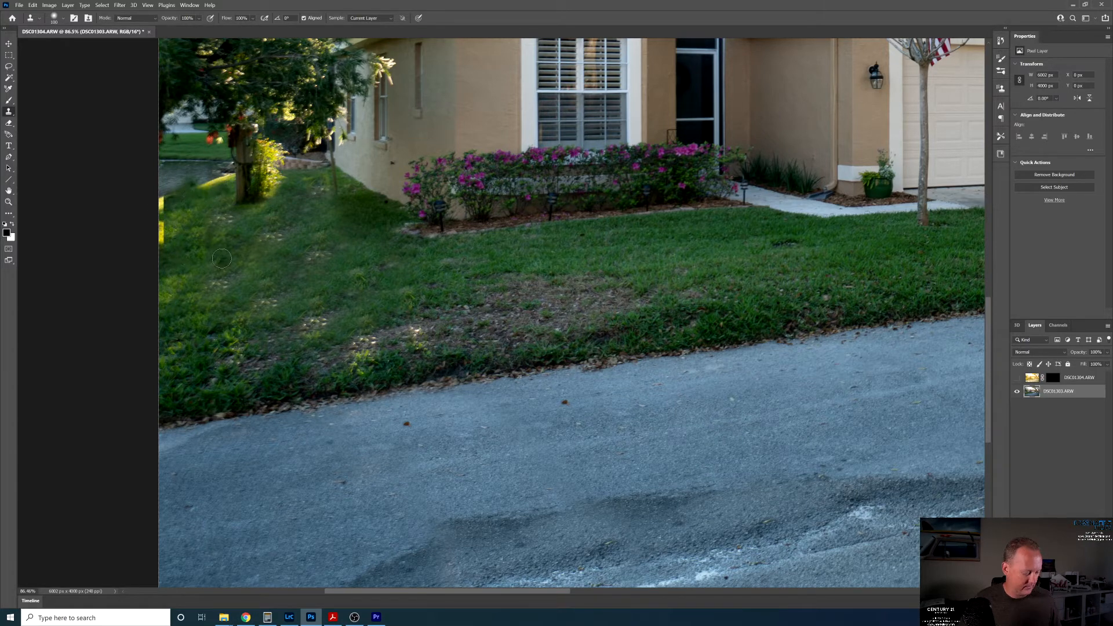
alt+click(239, 243)
drag(168, 203, 222, 185)
alt+click(238, 250)
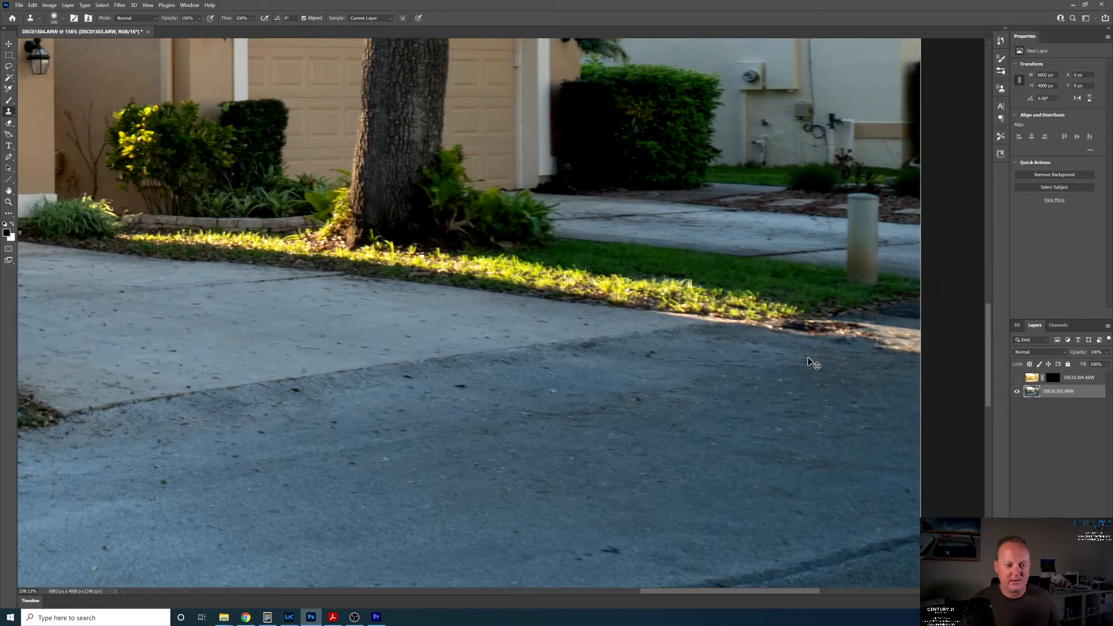
Clone shaded asphalt and grass over the sunlit street edge and the bright grass strip between the tree and the white post
drag(817, 364, 754, 362)
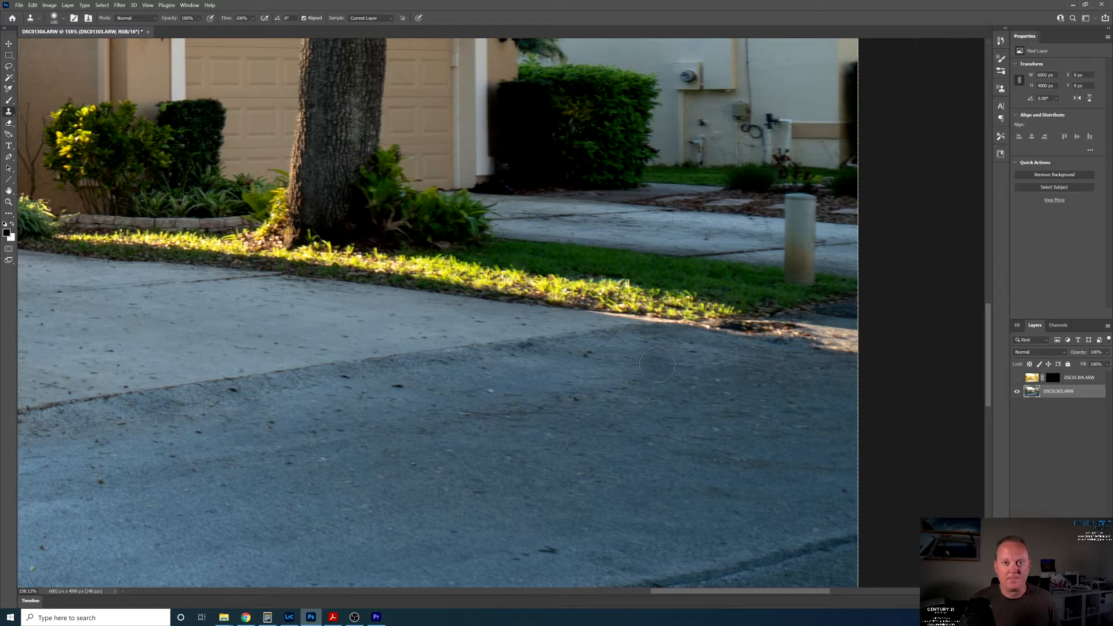
drag(728, 327, 835, 324)
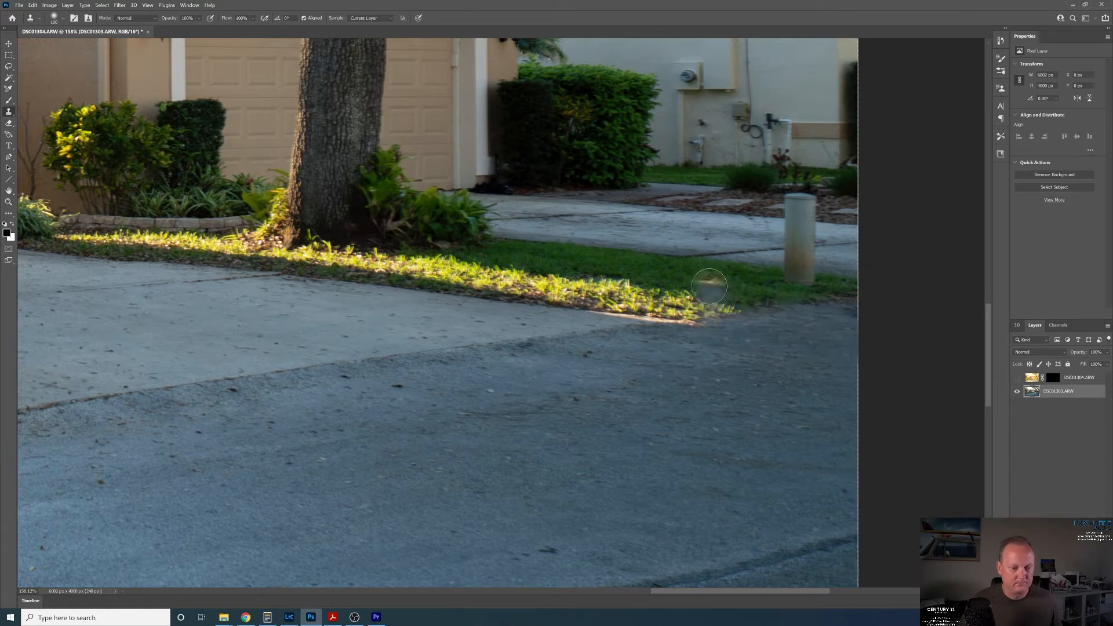
drag(707, 293, 394, 261)
mouse_move(646, 297)
mouse_down()
mouse_move(592, 269)
mouse_move(476, 290)
mouse_up()
With a smaller clone brush, replace the sunlit grass around the tree base and along the brick-edged bed with shaded ground
key(bracketleft)
key(bracketleft)
key(bracketleft)
key(bracketleft)
key(bracketleft)
key(bracketleft)
key(bracketleft)
scroll(232, 278, up, 1)
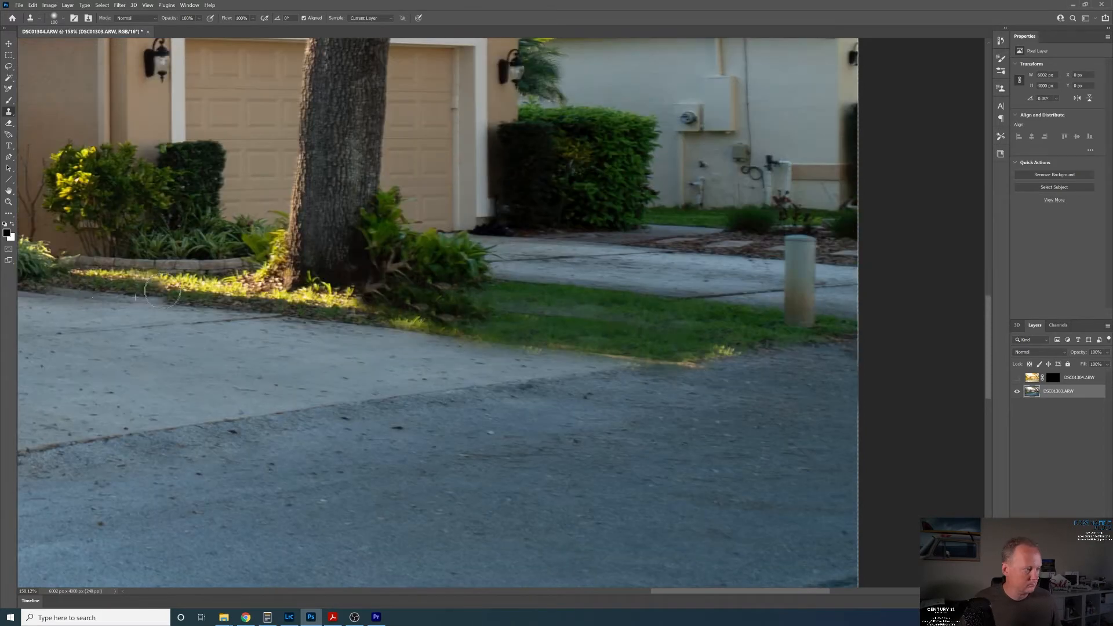
mouse_move(145, 281)
mouse_down()
mouse_move(197, 287)
mouse_move(84, 279)
mouse_up()
drag(203, 278, 408, 324)
drag(272, 246, 342, 284)
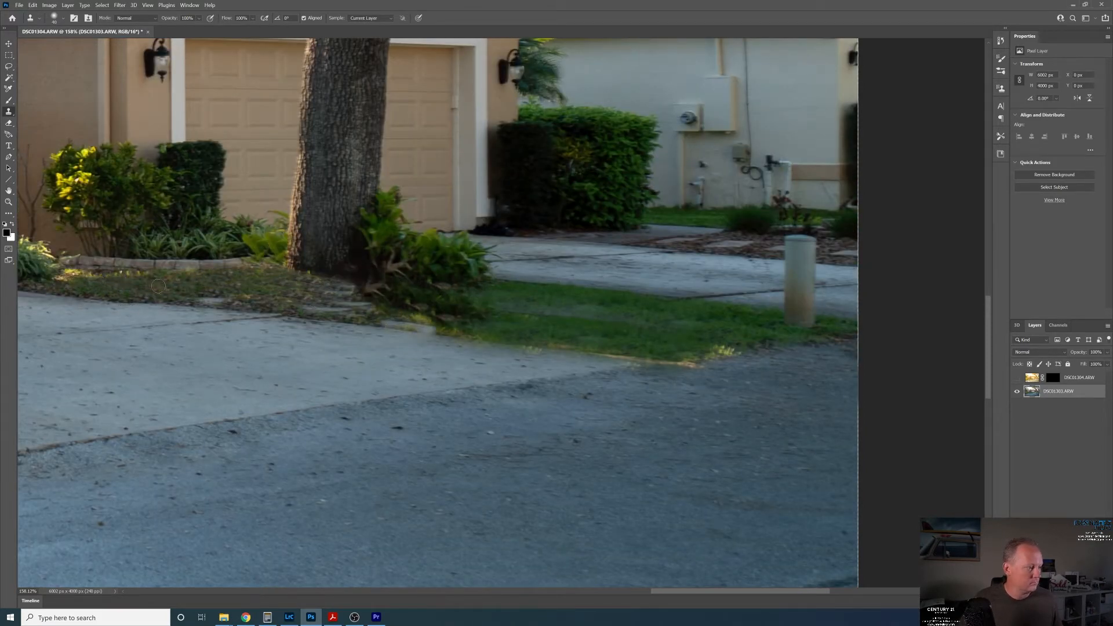
scroll(278, 278, left, 3)
drag(116, 252, 174, 153)
scroll(208, 231, down, 10)
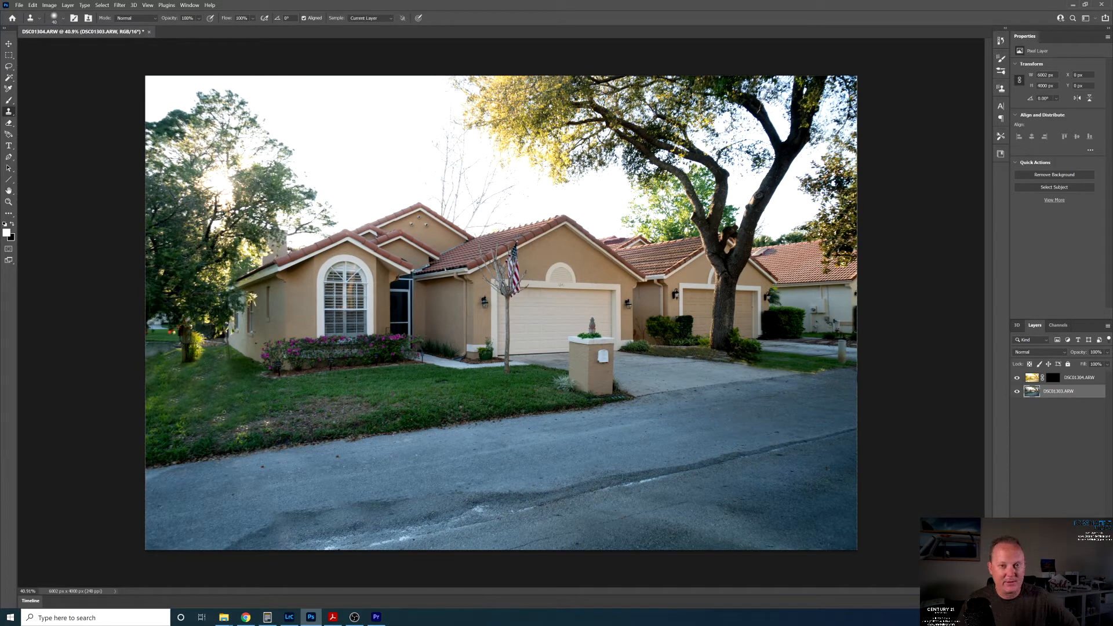
Select the layer mask of DSC01304.ARW and activate the Brush tool
click(1076, 382)
click(1054, 378)
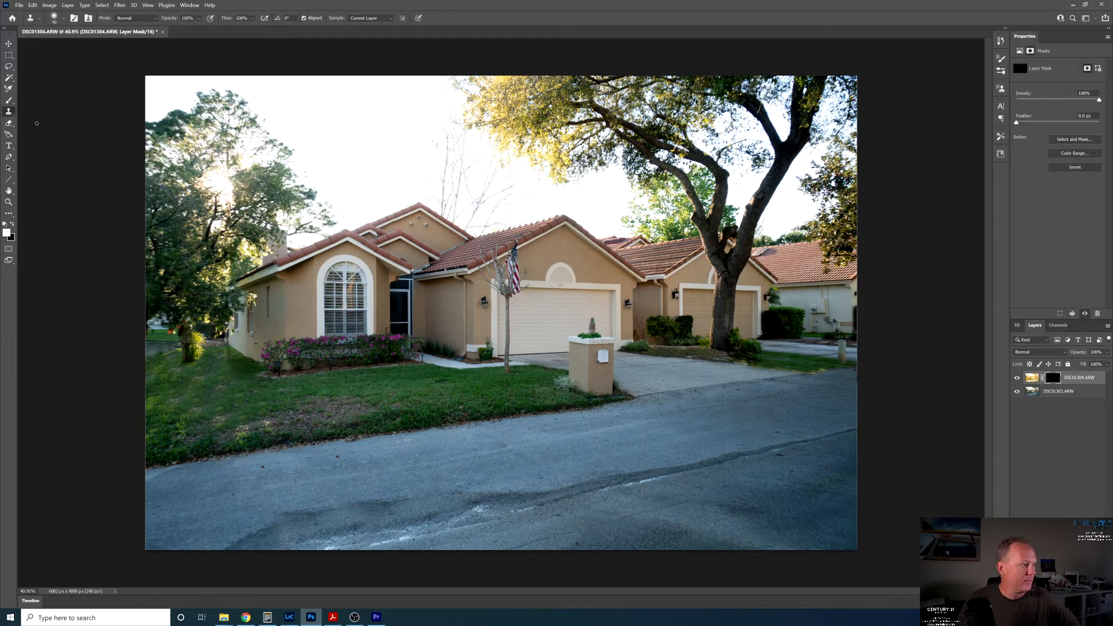
click(8, 101)
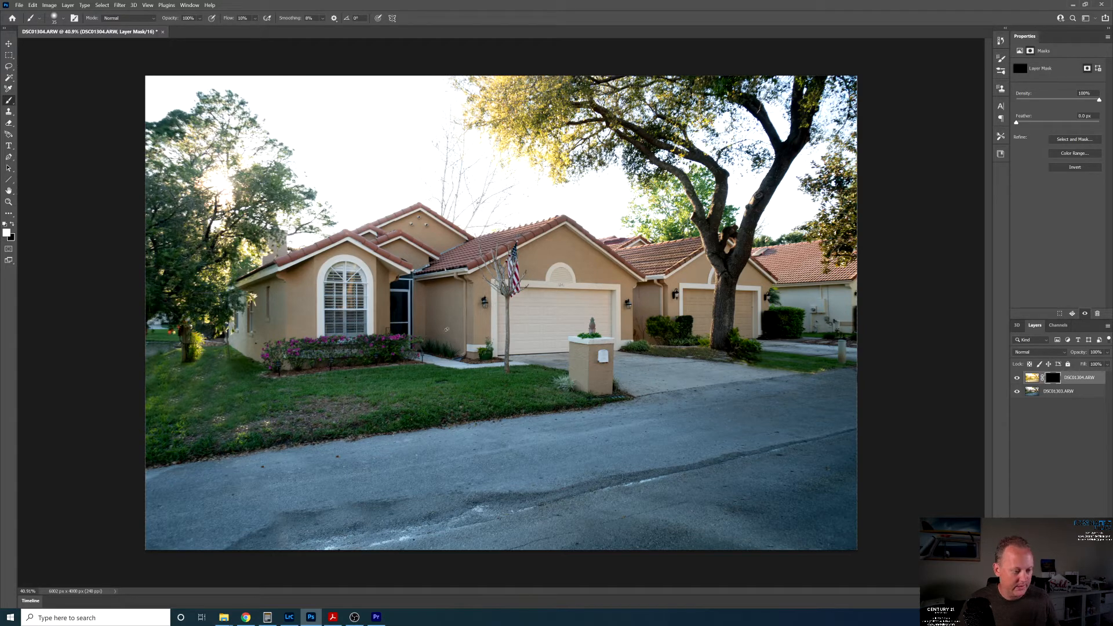
Paint white on the mask over the wall lantern beside the flag and small bare tree to reveal its warm glow
scroll(488, 300, up, 8)
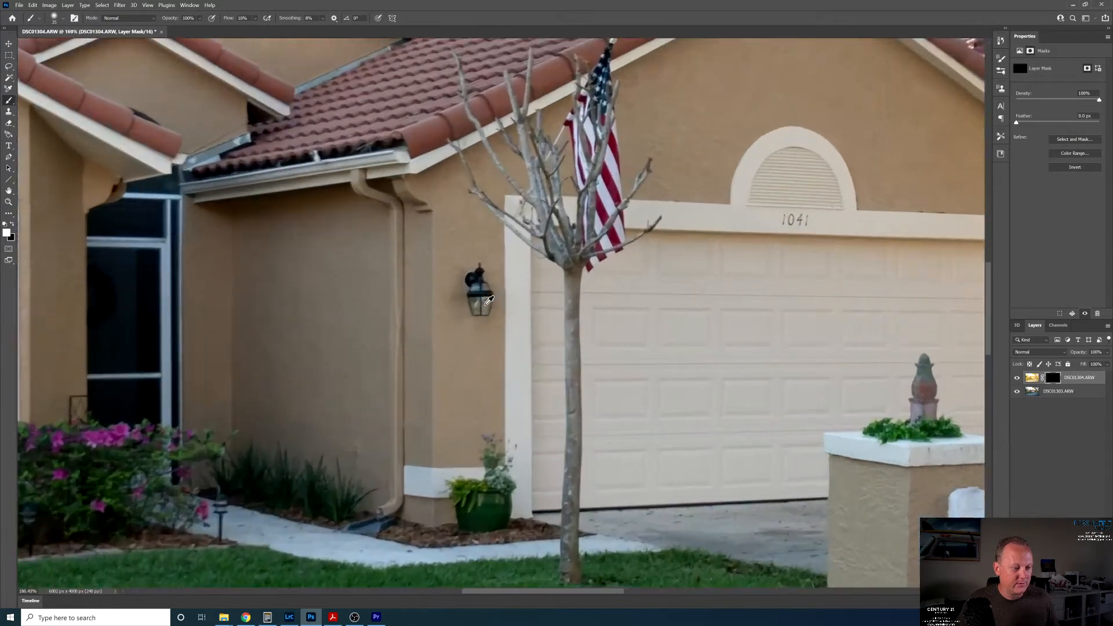
scroll(484, 298, up, 4)
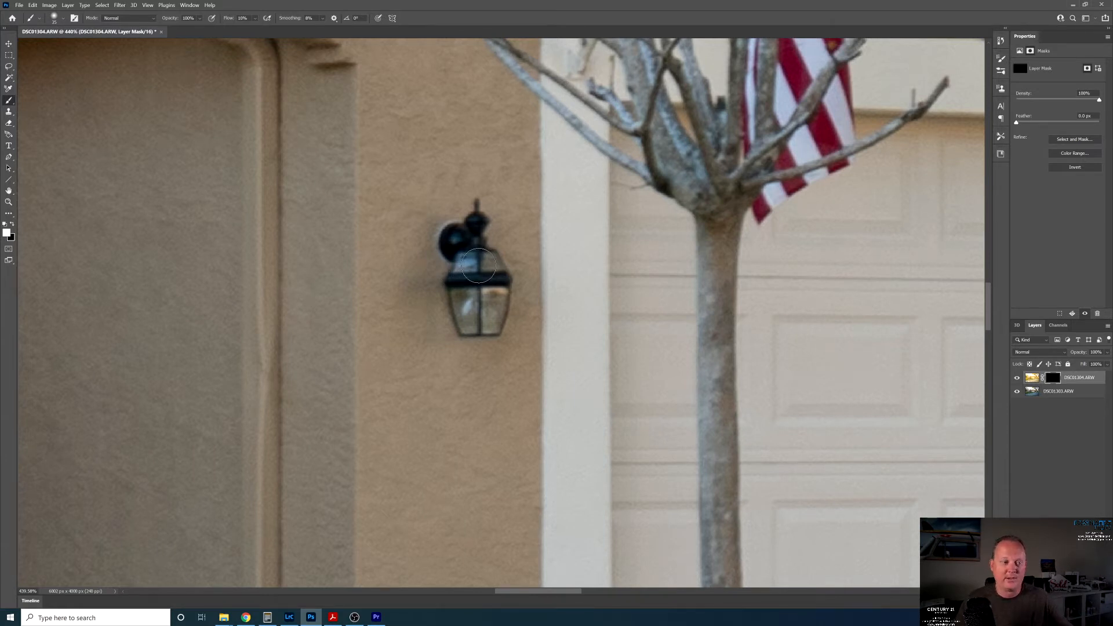
mouse_move(478, 266)
mouse_down()
mouse_move(467, 273)
mouse_move(468, 307)
mouse_move(478, 311)
mouse_move(490, 282)
mouse_move(486, 316)
mouse_move(488, 263)
mouse_move(461, 260)
mouse_move(464, 280)
mouse_move(487, 294)
mouse_move(468, 293)
mouse_move(461, 261)
mouse_move(450, 290)
mouse_move(469, 335)
mouse_up()
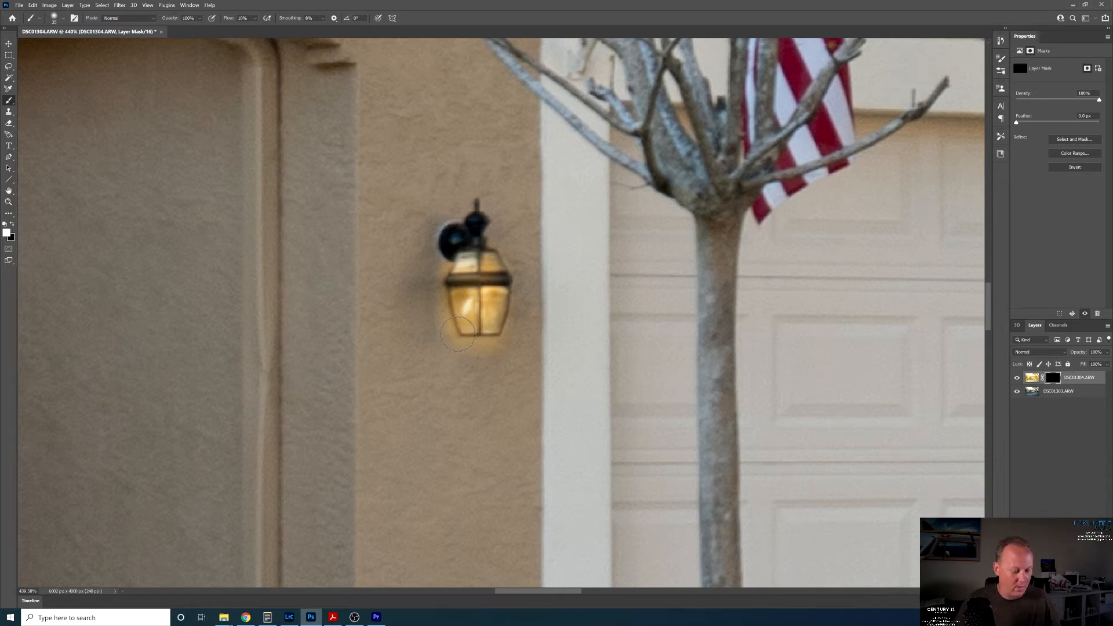
alt+scroll(457, 334, down, 2)
alt+scroll(458, 330, down, 10)
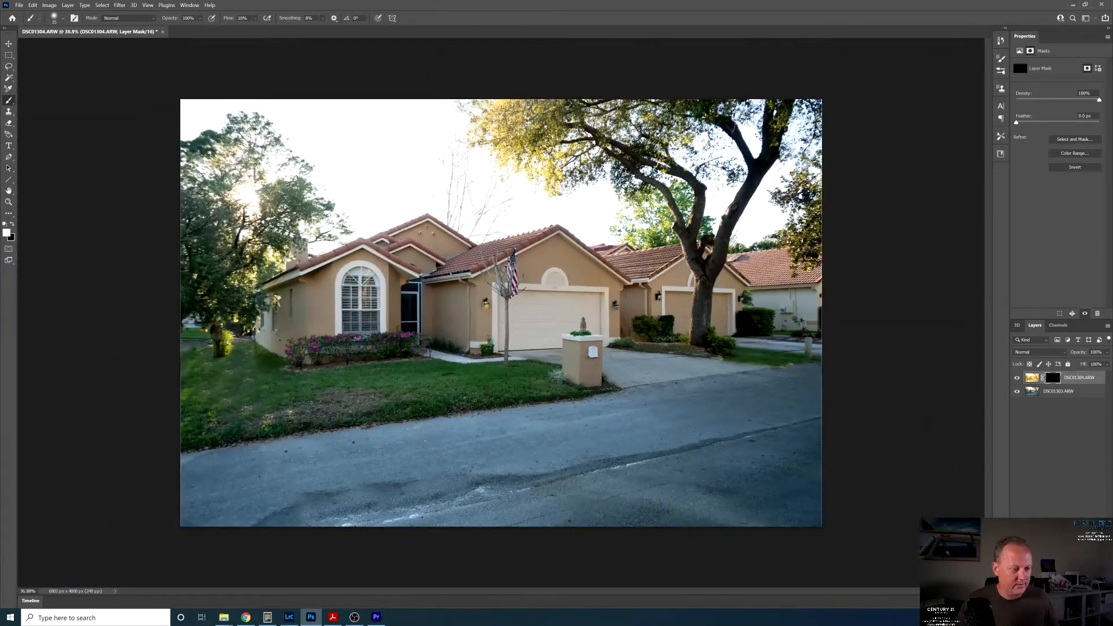
Paint the warm exposure into the wall lantern on the garage's other side, near the mailbox pillar
alt+scroll(616, 304, up, 13)
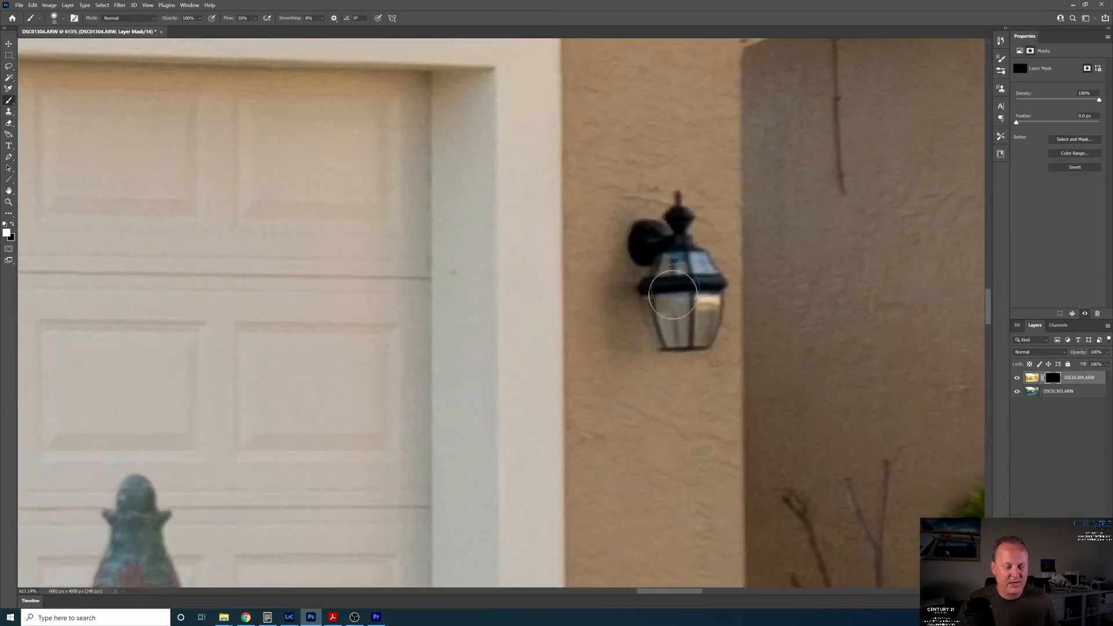
mouse_move(688, 270)
mouse_down()
mouse_move(678, 303)
mouse_move(660, 315)
mouse_move(717, 303)
mouse_move(688, 291)
mouse_move(677, 266)
mouse_move(690, 259)
mouse_move(702, 277)
mouse_move(674, 334)
mouse_move(667, 270)
mouse_move(682, 298)
mouse_move(698, 276)
mouse_move(701, 304)
mouse_up()
key(ctrl+0)
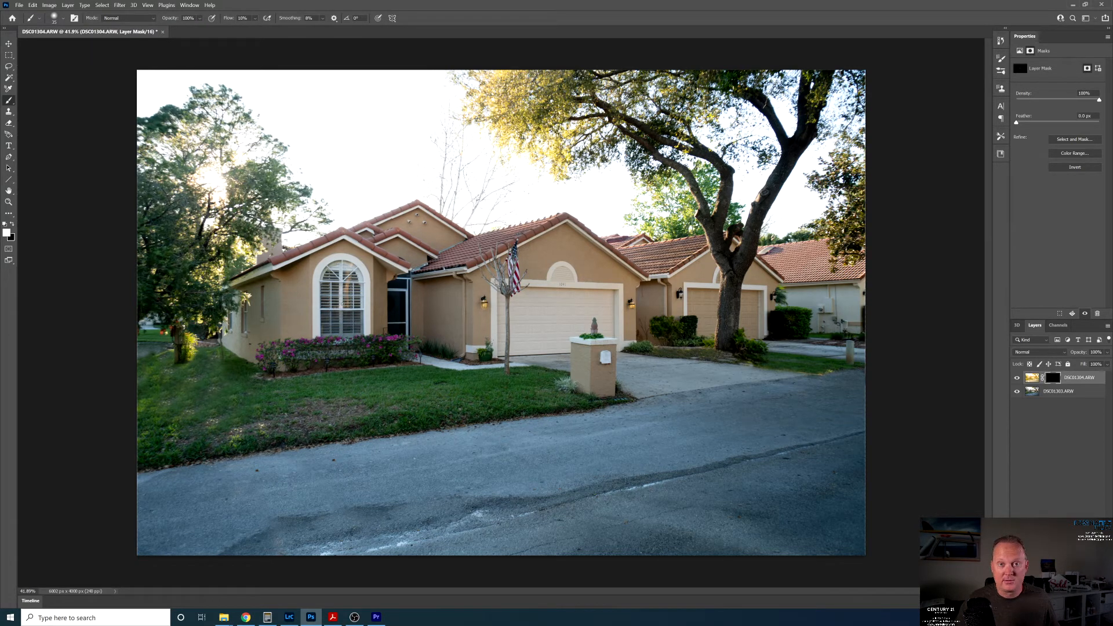
Enlarge the brush to 200 and paint the warm exposure into the arched shuttered window so it looks lit from inside
scroll(336, 310, up, 5)
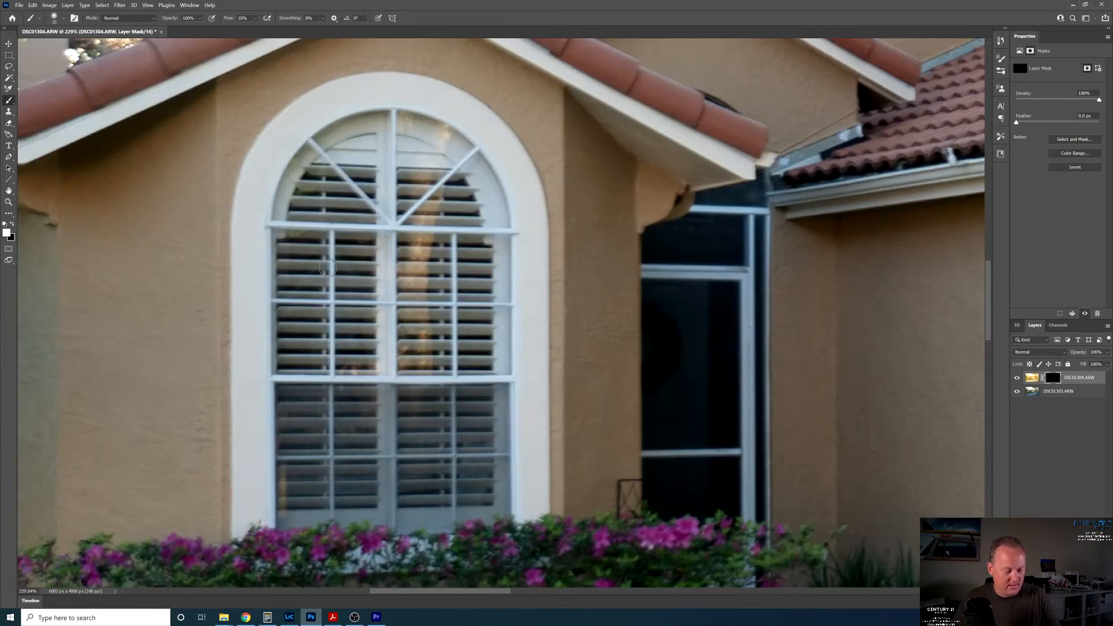
key(bracketright)
key(bracketright)
key(bracketright)
key(bracketright)
key(bracketright)
key(bracketright)
key(bracketright)
key(bracketright)
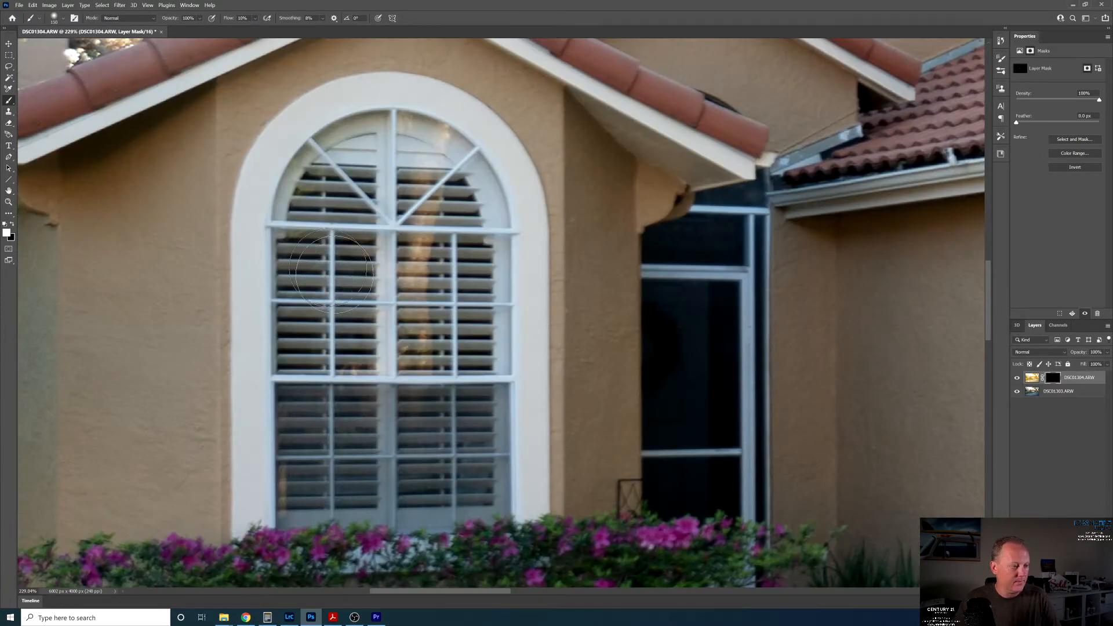
key(bracketright)
key(bracketright)
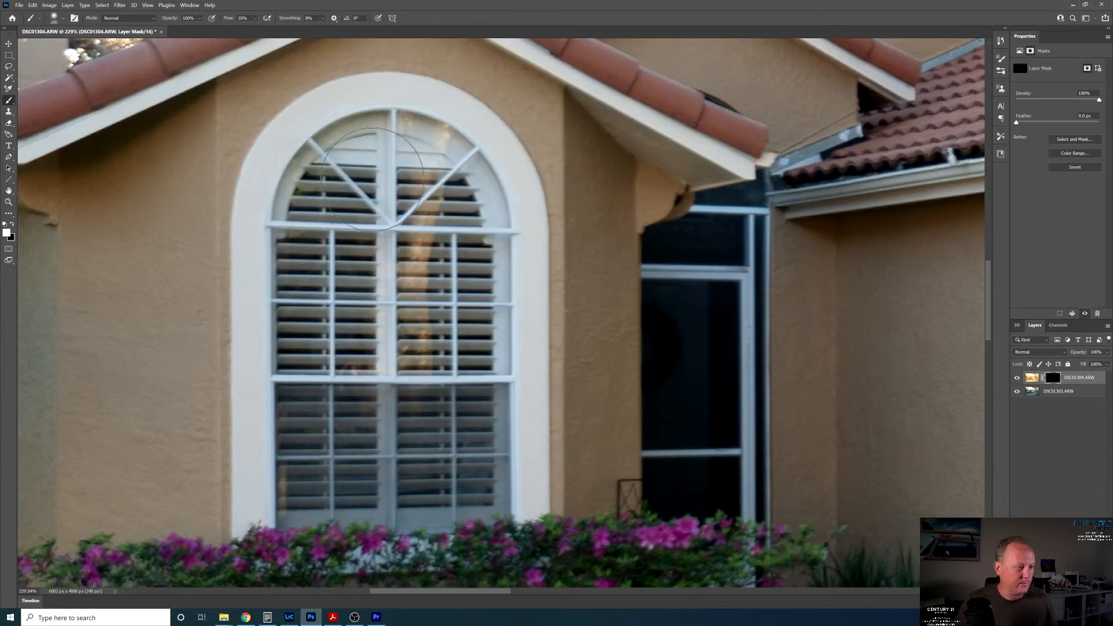
mouse_move(371, 179)
mouse_down()
mouse_move(332, 261)
mouse_move(294, 502)
mouse_move(379, 328)
mouse_move(360, 199)
mouse_move(341, 309)
mouse_move(412, 186)
mouse_move(437, 286)
mouse_move(449, 203)
mouse_move(464, 439)
mouse_move(467, 422)
mouse_move(417, 486)
mouse_move(461, 408)
mouse_move(456, 438)
mouse_move(463, 256)
mouse_move(454, 210)
mouse_move(402, 170)
mouse_move(369, 173)
mouse_move(343, 201)
mouse_move(307, 357)
mouse_move(314, 468)
mouse_move(457, 478)
mouse_move(430, 486)
mouse_move(453, 484)
mouse_move(472, 363)
mouse_move(473, 202)
mouse_move(445, 177)
mouse_move(398, 173)
mouse_move(344, 193)
mouse_move(317, 271)
mouse_move(336, 203)
mouse_move(300, 344)
mouse_move(305, 440)
mouse_move(408, 196)
mouse_move(398, 330)
mouse_move(371, 452)
mouse_move(406, 436)
mouse_move(389, 460)
mouse_move(479, 487)
mouse_move(502, 269)
mouse_move(493, 211)
mouse_move(435, 160)
mouse_move(357, 166)
mouse_move(330, 187)
mouse_move(306, 326)
mouse_move(297, 505)
mouse_move(360, 329)
mouse_move(380, 447)
mouse_move(428, 189)
mouse_move(384, 163)
mouse_move(458, 405)
mouse_move(428, 223)
mouse_up()
scroll(428, 224, down, 10)
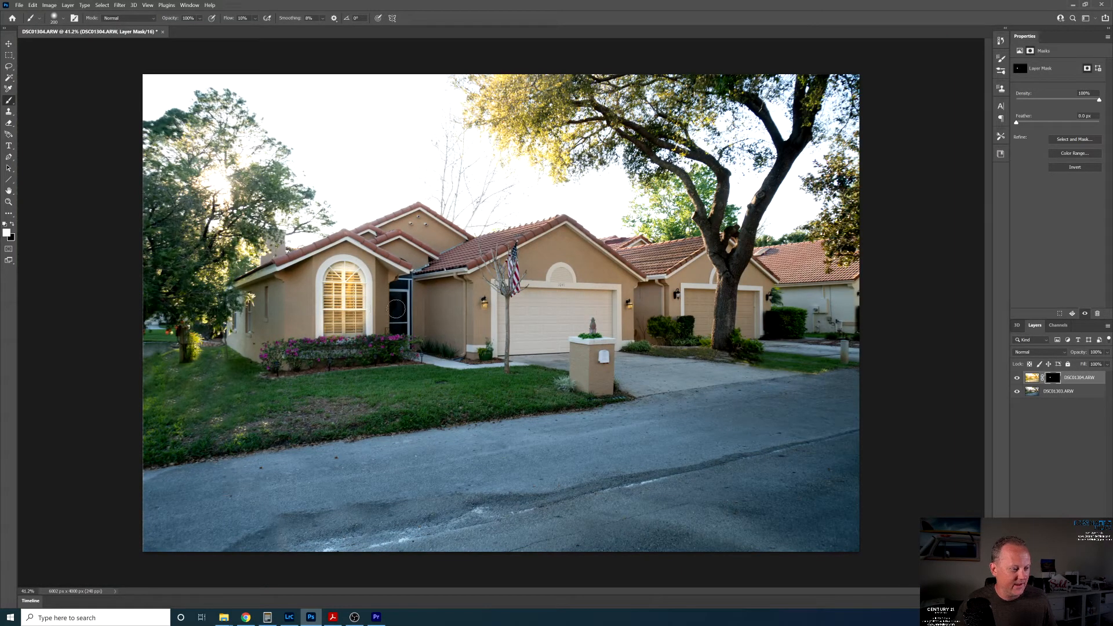
With a much smaller brush, paint a faint warm glow into the transom pane above the entry door
scroll(398, 320, up, 12)
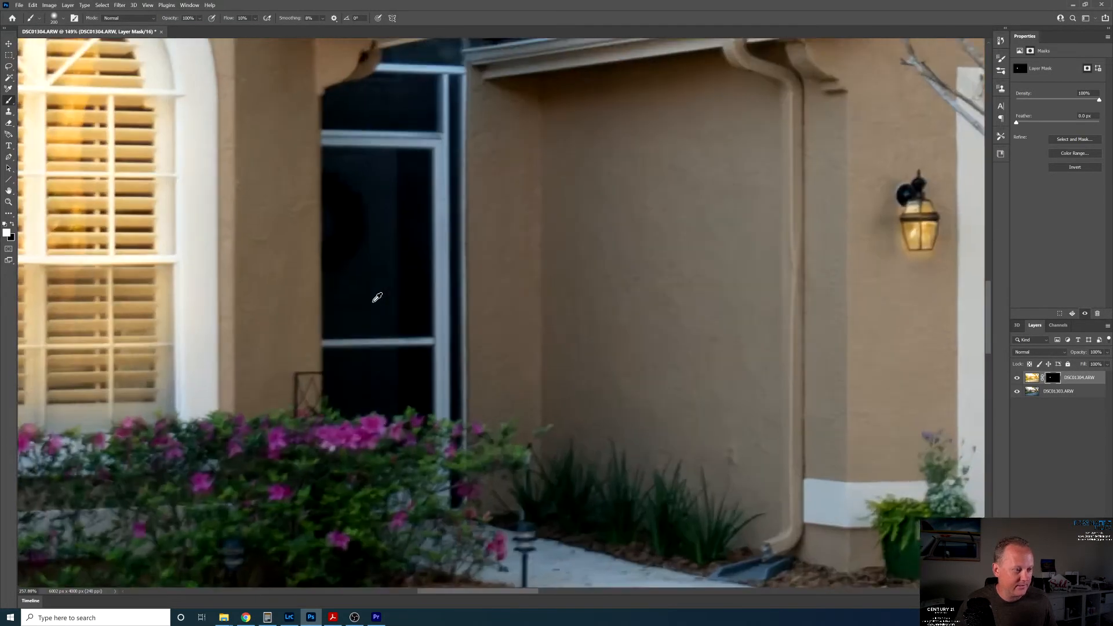
scroll(373, 301, up, 5)
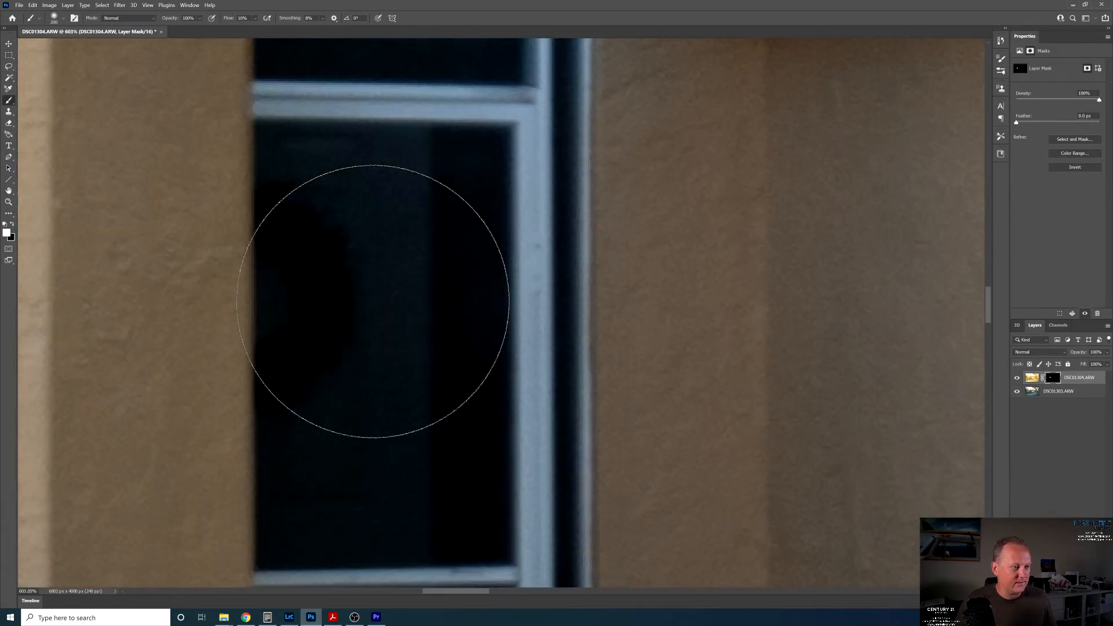
scroll(377, 342, up, 2)
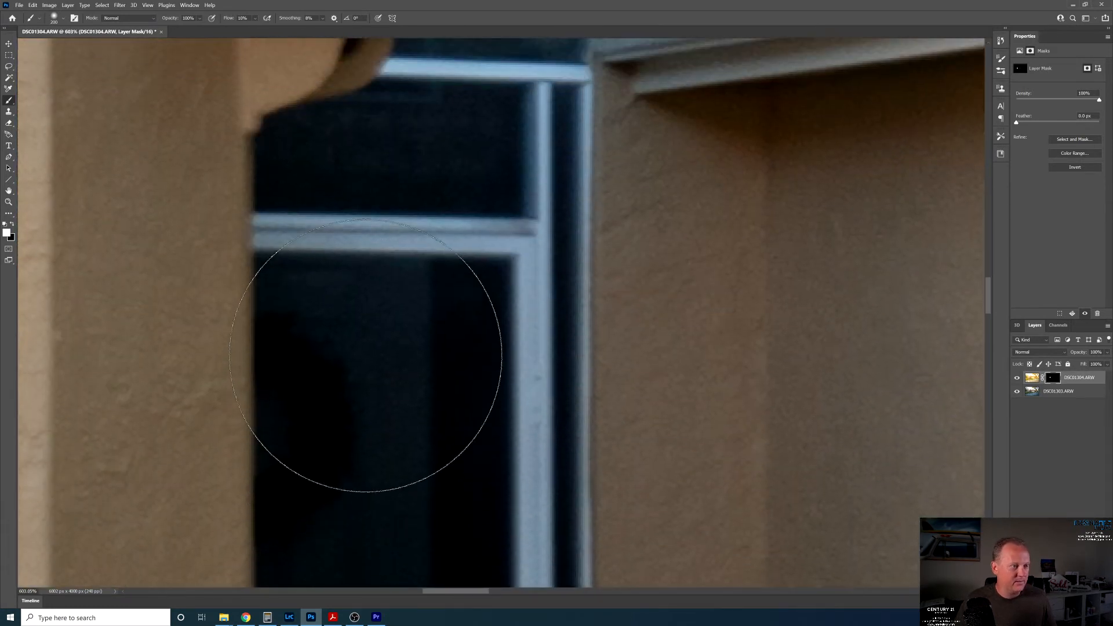
key(bracketleft)
key(bracketleft)
key(bracketleft)
key(bracketleft)
key(bracketleft)
key(bracketleft)
key(bracketleft)
key(bracketleft)
key(bracketleft)
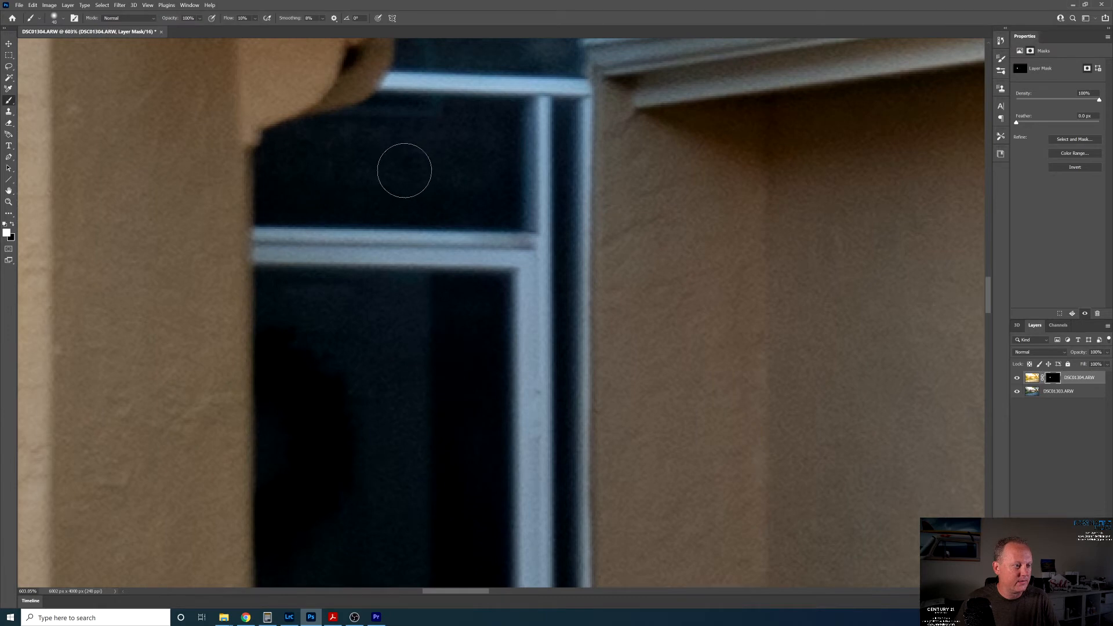
key(bracketleft)
mouse_move(339, 144)
mouse_down()
mouse_move(400, 147)
mouse_move(355, 139)
mouse_move(432, 128)
mouse_move(332, 158)
mouse_move(407, 163)
mouse_move(423, 154)
mouse_move(353, 133)
mouse_move(366, 115)
mouse_move(427, 106)
mouse_move(374, 137)
mouse_move(307, 146)
mouse_move(388, 137)
mouse_move(359, 187)
mouse_move(464, 136)
mouse_move(384, 185)
mouse_move(429, 118)
mouse_move(424, 181)
mouse_up()
scroll(423, 198, up, 3)
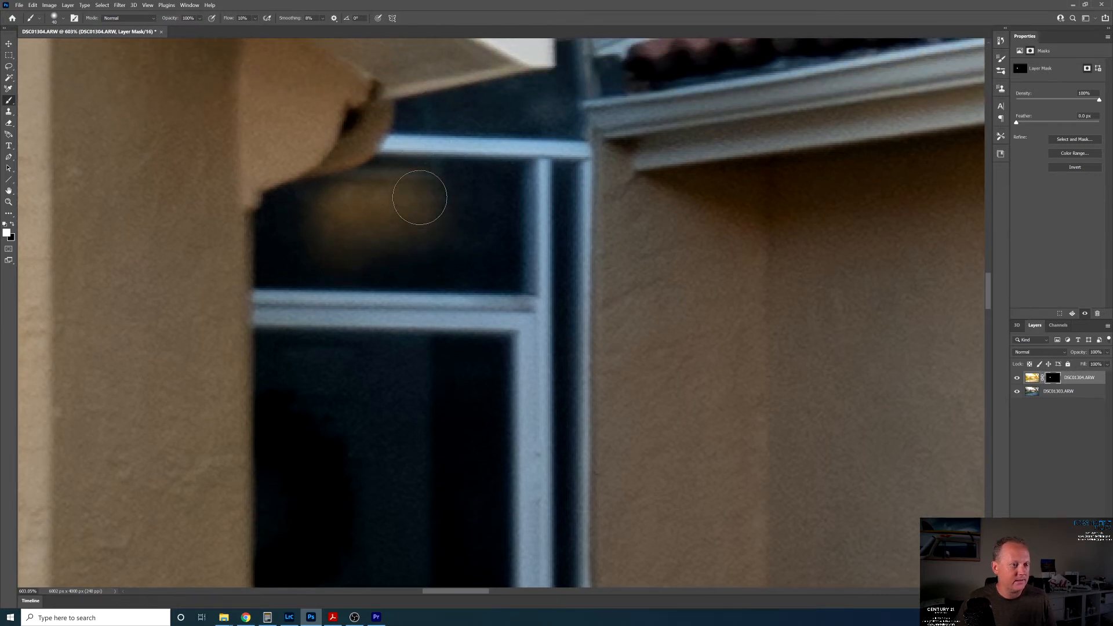
Gradually enlarge the brush and paint a soft warm glow down the entry door's main and lower panes
scroll(368, 275, down, 3)
scroll(368, 275, down, 5)
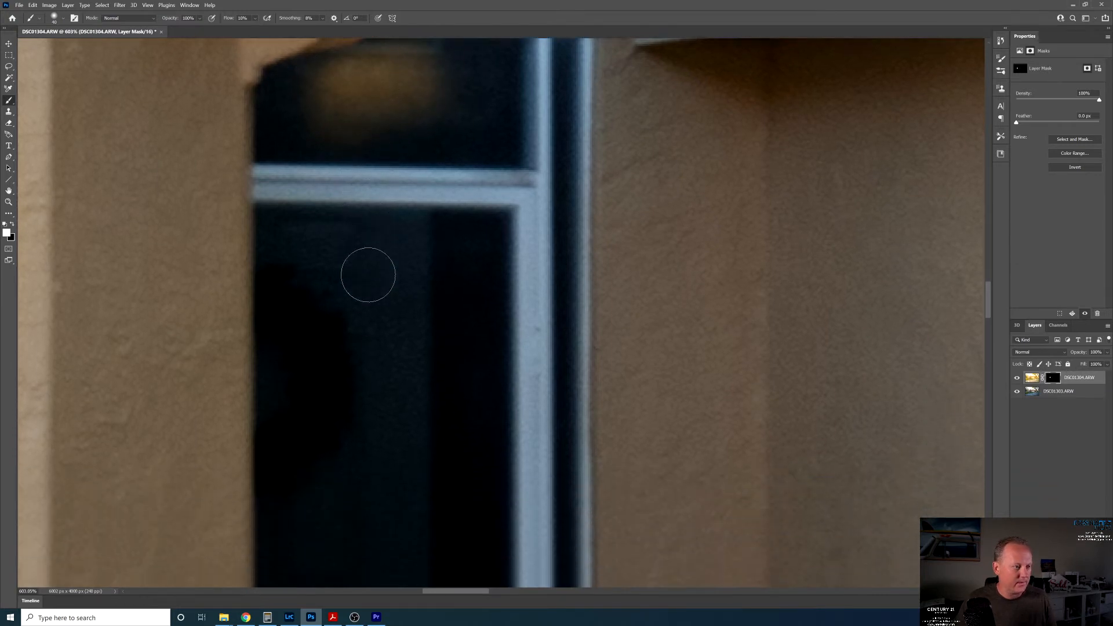
mouse_move(419, 201)
mouse_down()
mouse_move(289, 217)
mouse_move(279, 196)
mouse_move(273, 317)
mouse_move(289, 276)
mouse_move(305, 343)
mouse_move(369, 220)
mouse_move(386, 320)
mouse_move(415, 216)
mouse_up()
key(bracketright)
key(bracketright)
key(bracketright)
key(bracketright)
key(bracketright)
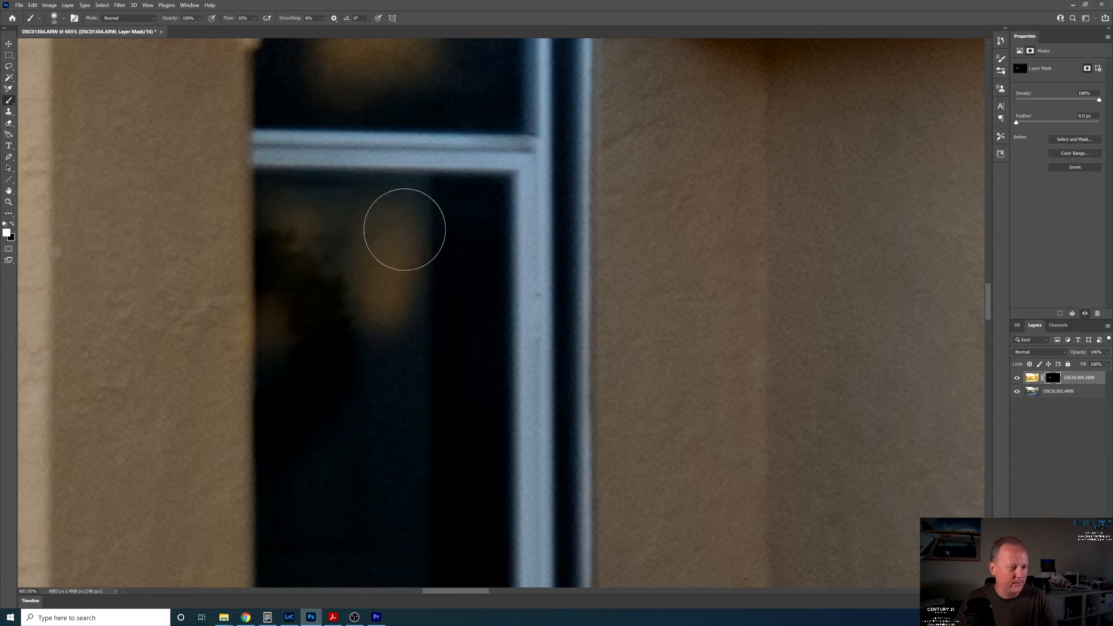
mouse_move(385, 387)
mouse_down()
mouse_move(318, 214)
mouse_move(319, 513)
mouse_move(385, 567)
mouse_move(363, 522)
mouse_move(365, 477)
mouse_up()
scroll(354, 289, down, 4)
scroll(397, 348, down, 2)
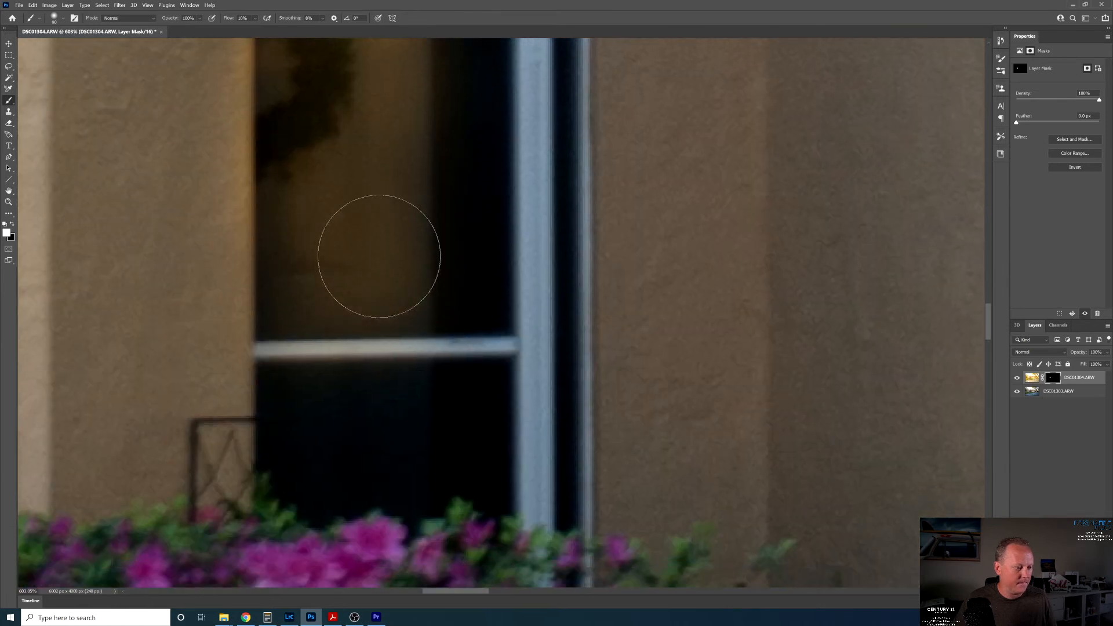
mouse_move(398, 398)
mouse_down()
mouse_move(337, 286)
mouse_move(311, 377)
mouse_move(320, 204)
mouse_move(305, 357)
mouse_move(315, 387)
mouse_move(347, 189)
mouse_move(385, 328)
mouse_move(361, 168)
mouse_up()
scroll(360, 179, right, 2)
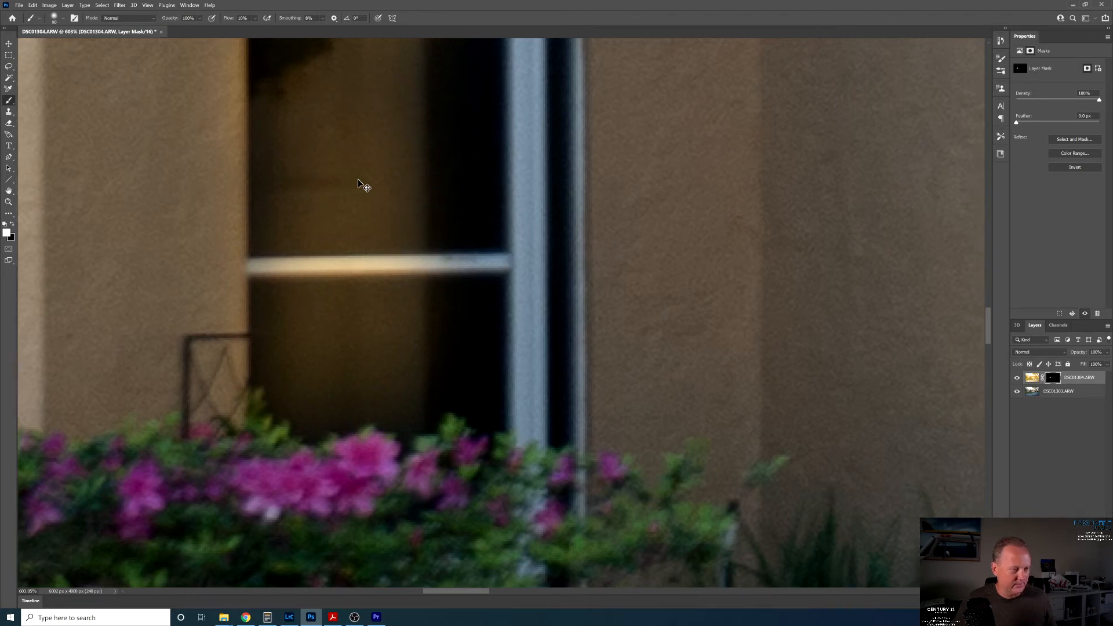
scroll(350, 180, up, 2)
scroll(351, 181, down, 12)
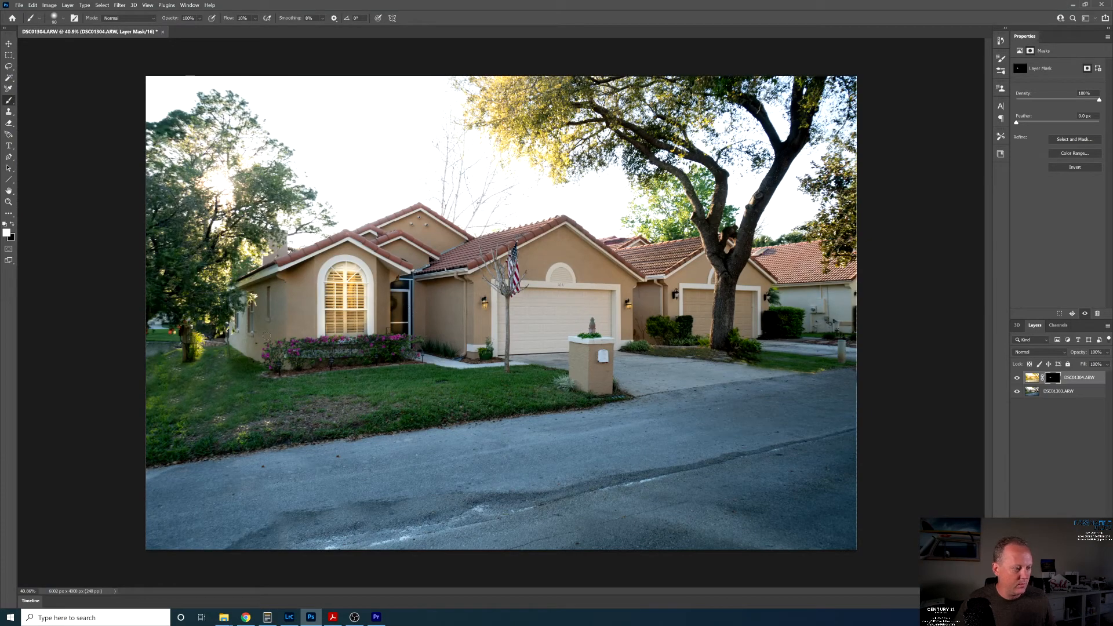
scroll(260, 330, up, 8)
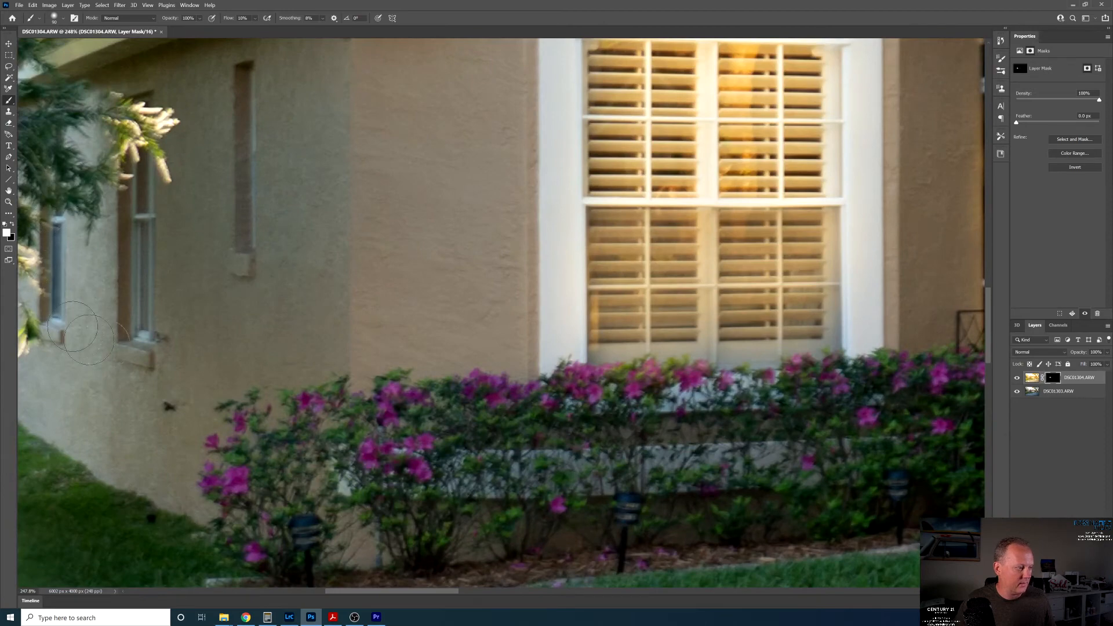
scroll(279, 359, down, 2)
scroll(279, 359, down, 4)
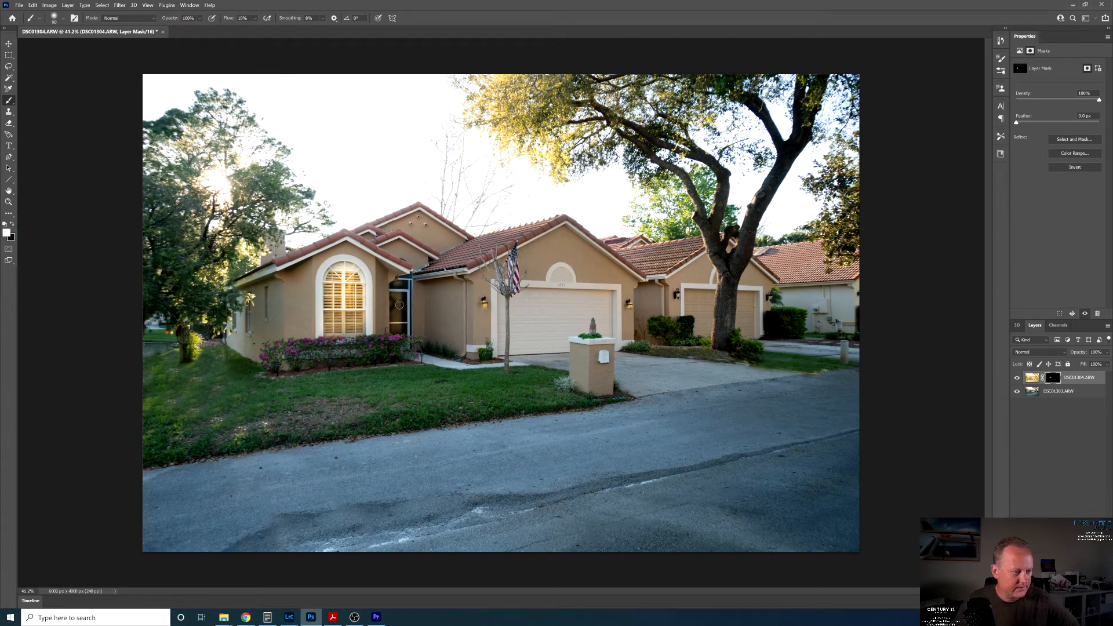
Select both exposure layers and flatten the image into a single Background layer
click(1068, 393)
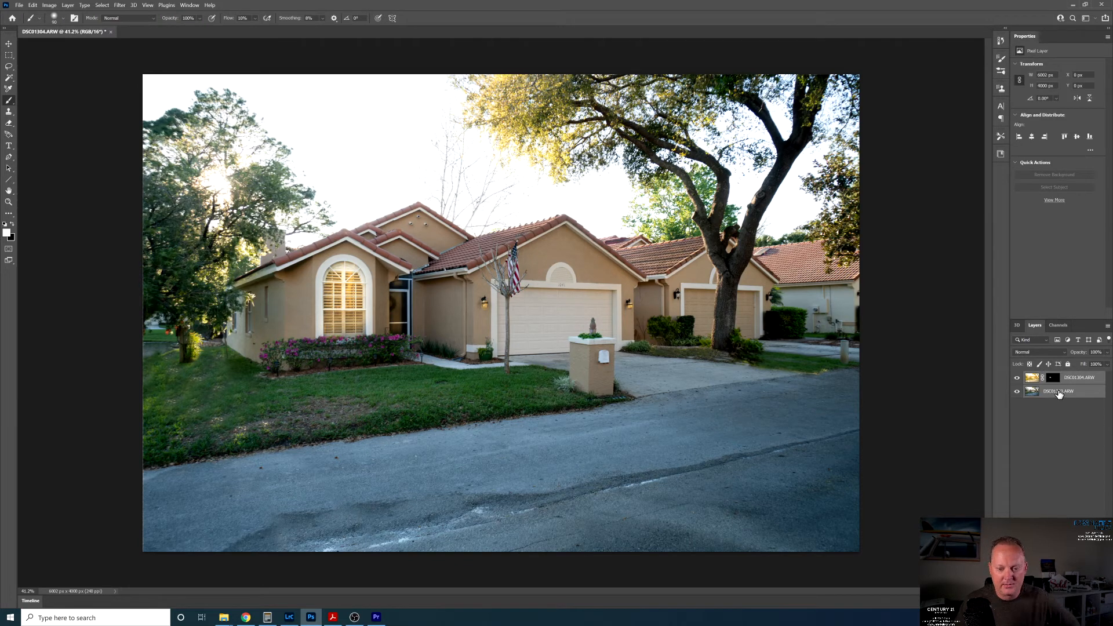
right_click(1059, 393)
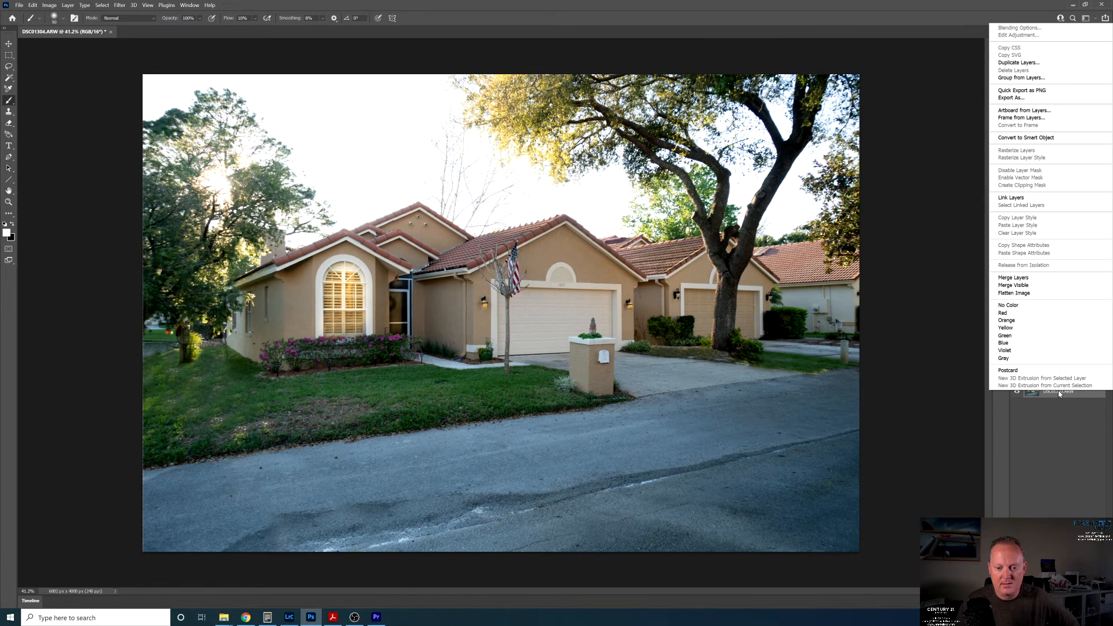
click(1027, 294)
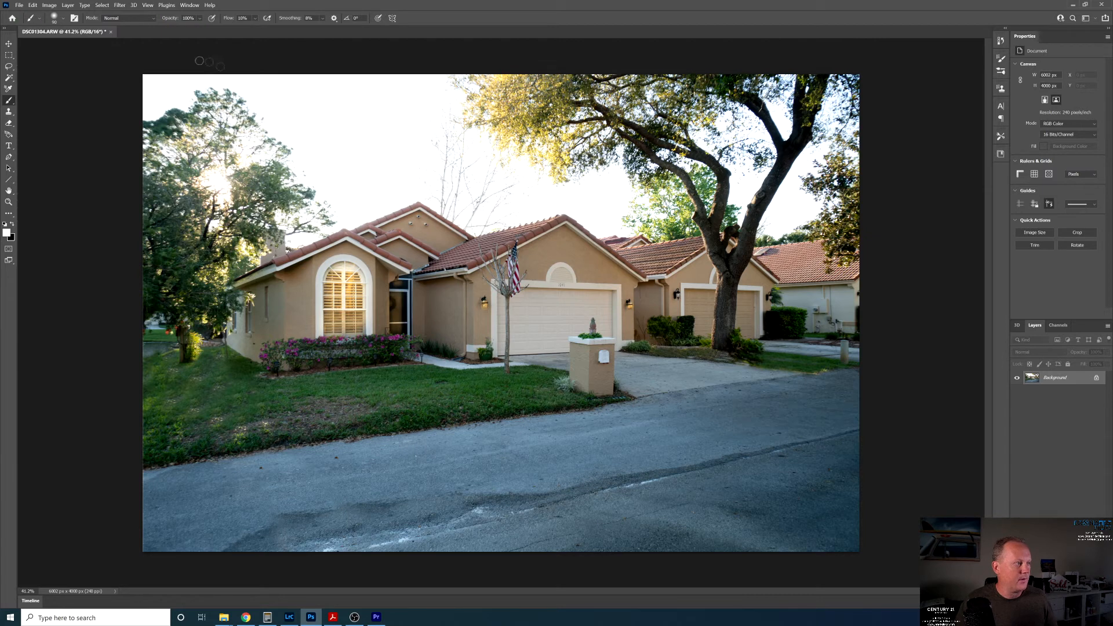
Use Sky Replacement to compare the Spectacular presets and apply the unflipped streaky pink-orange sunset sky, output to New Layers
click(33, 5)
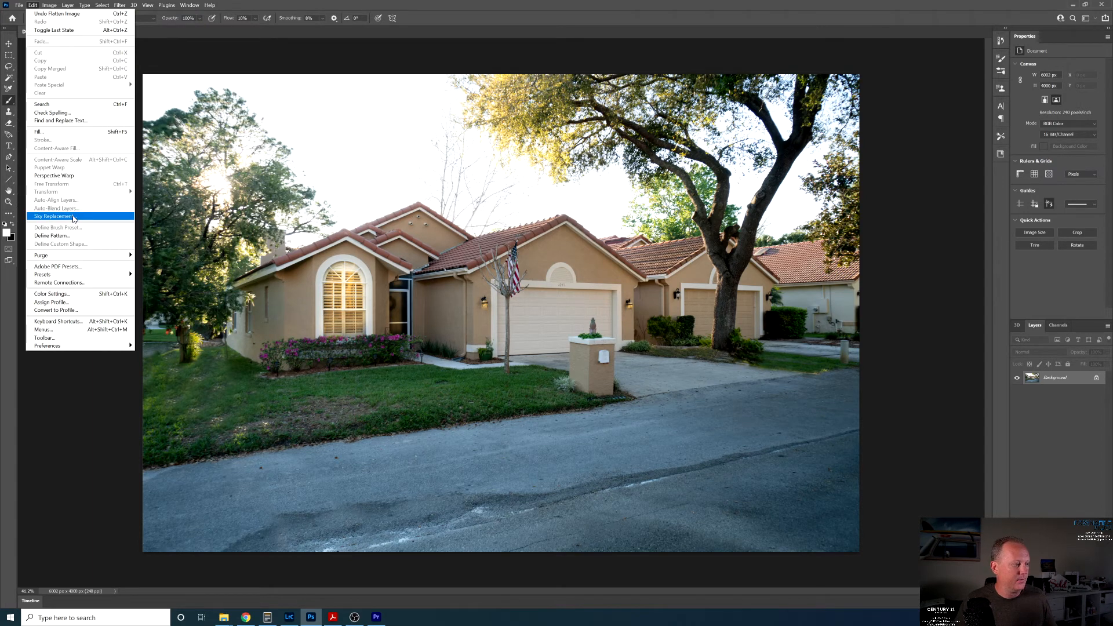
click(55, 217)
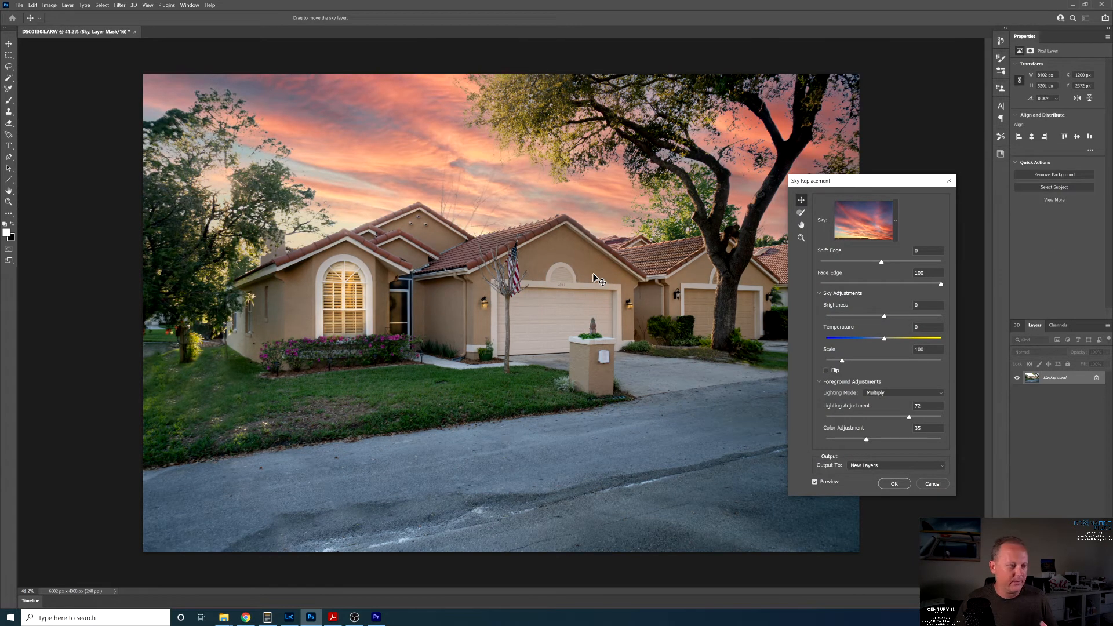
click(896, 223)
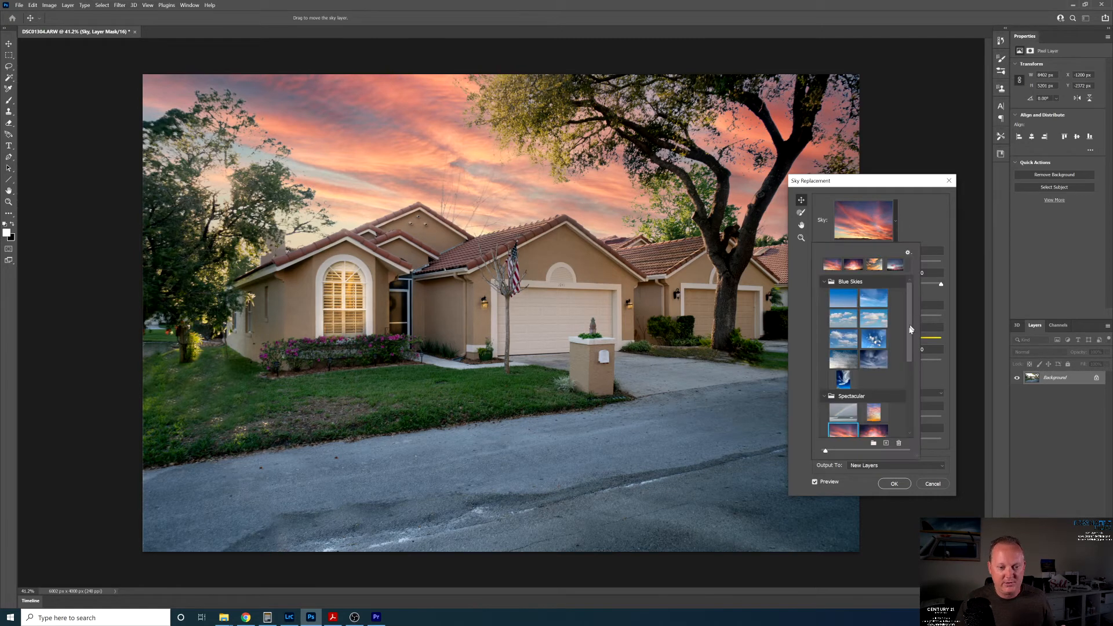
scroll(910, 329, down, 3)
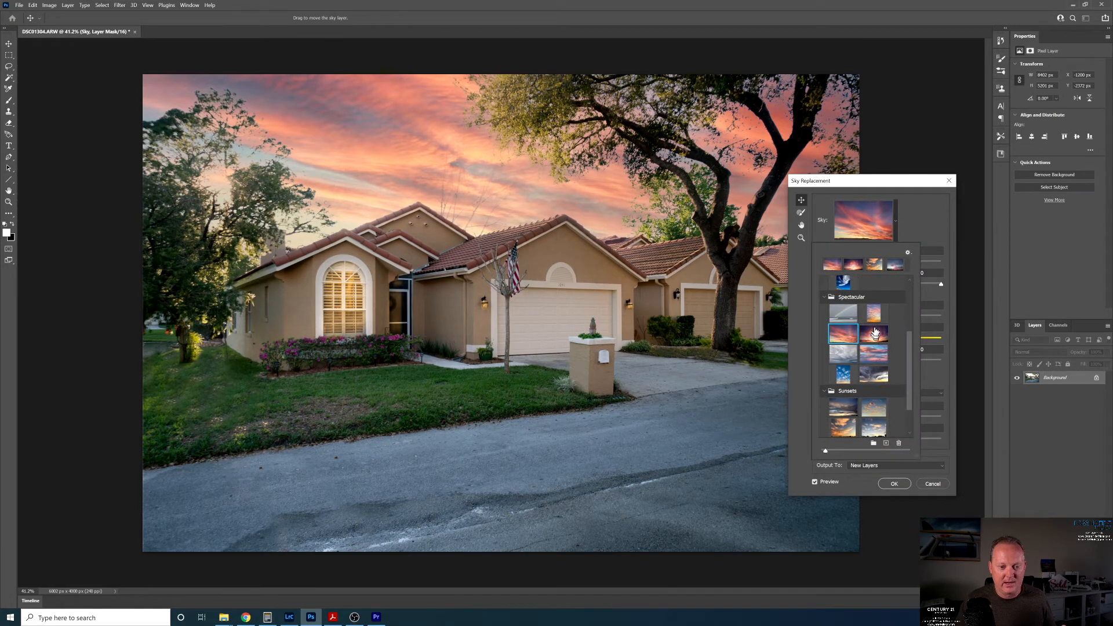
click(875, 316)
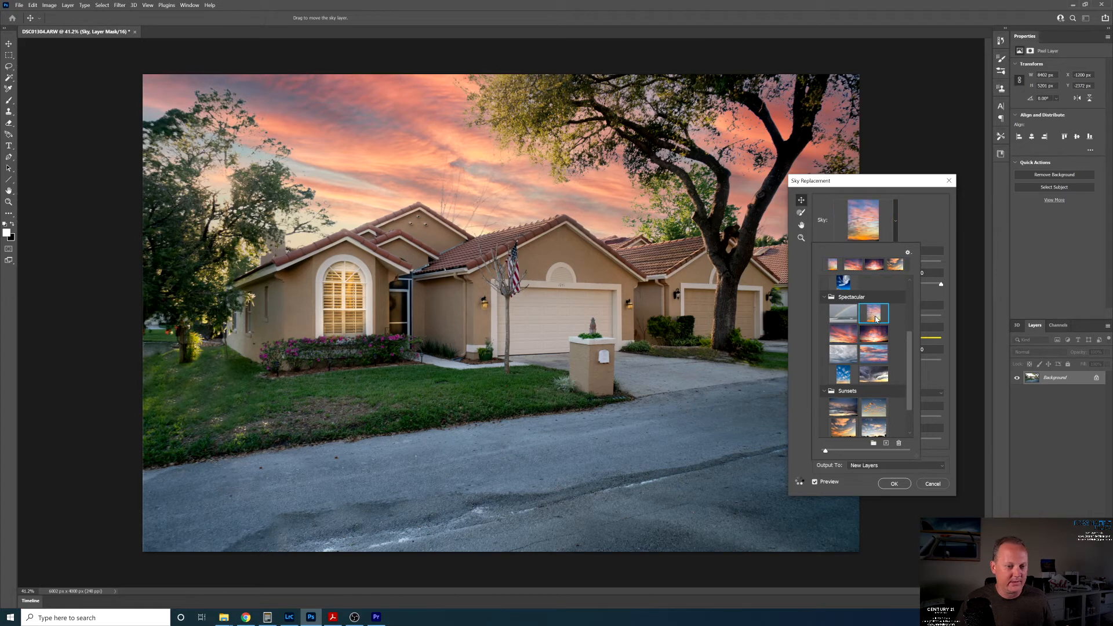
click(871, 265)
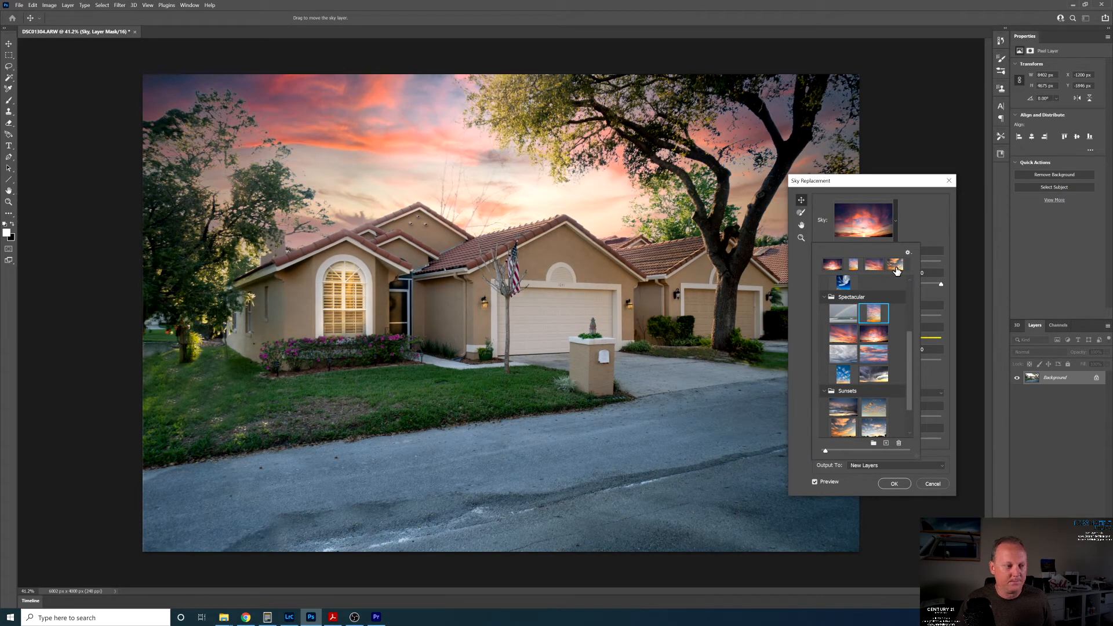
click(842, 336)
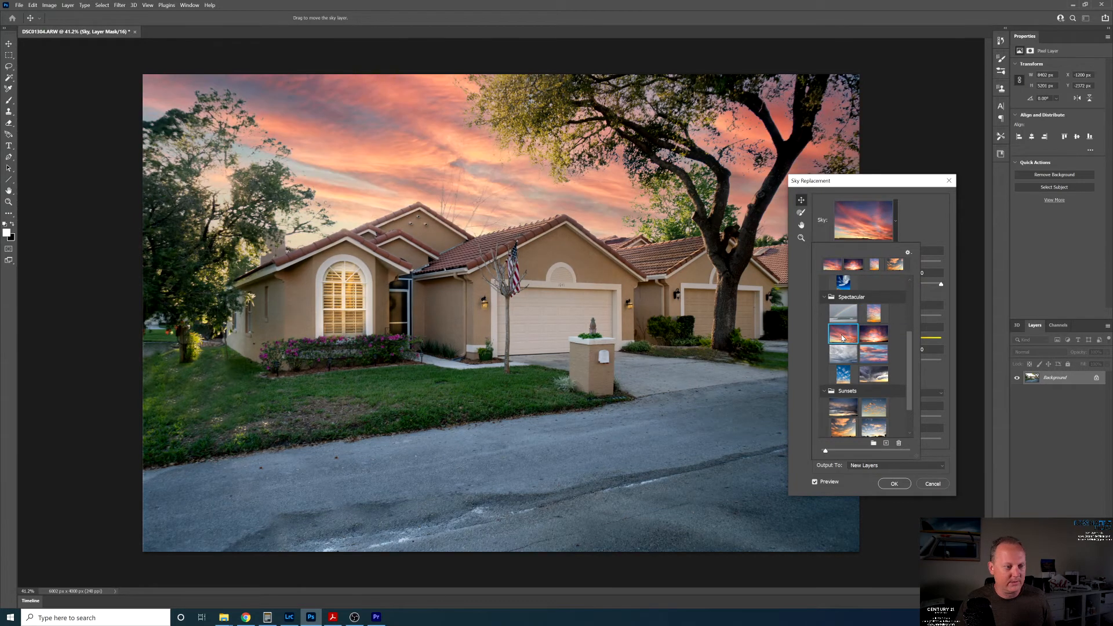
click(898, 226)
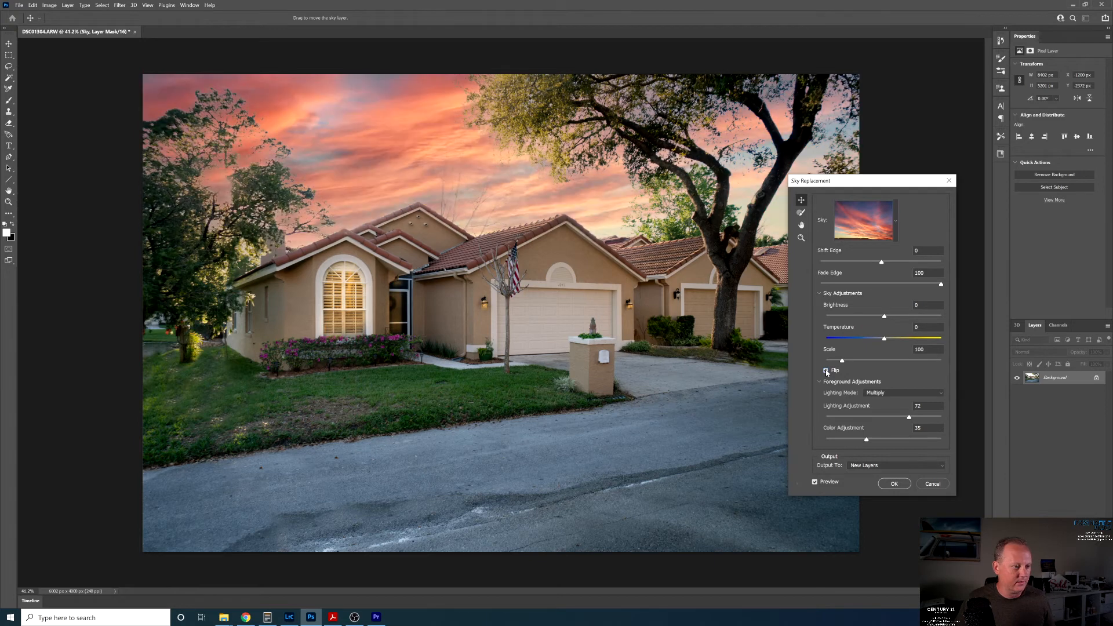
click(827, 371)
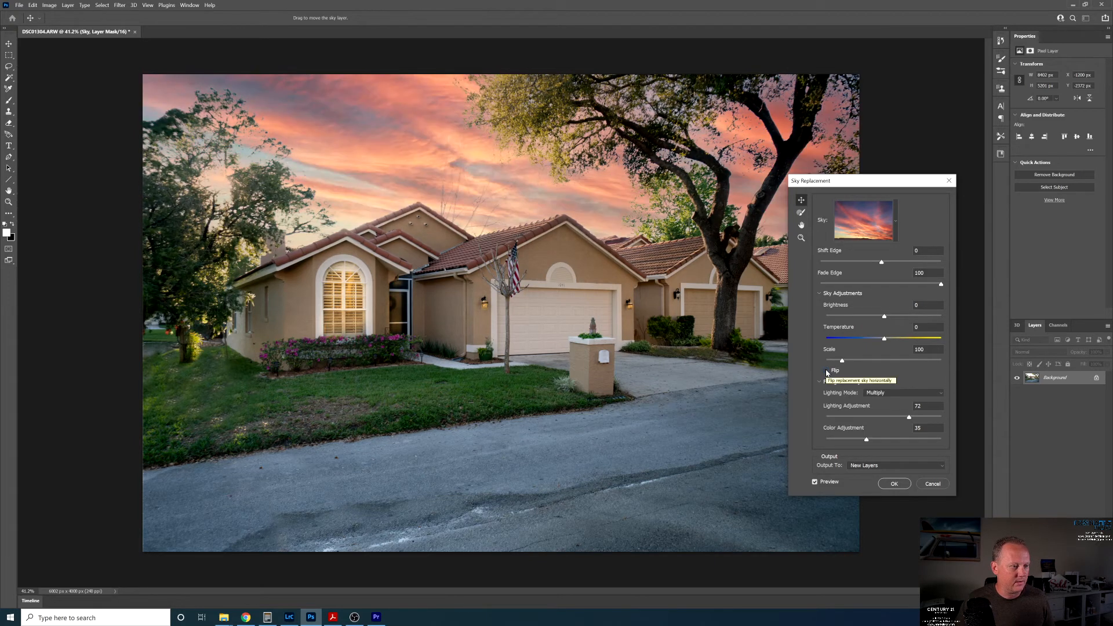
click(894, 484)
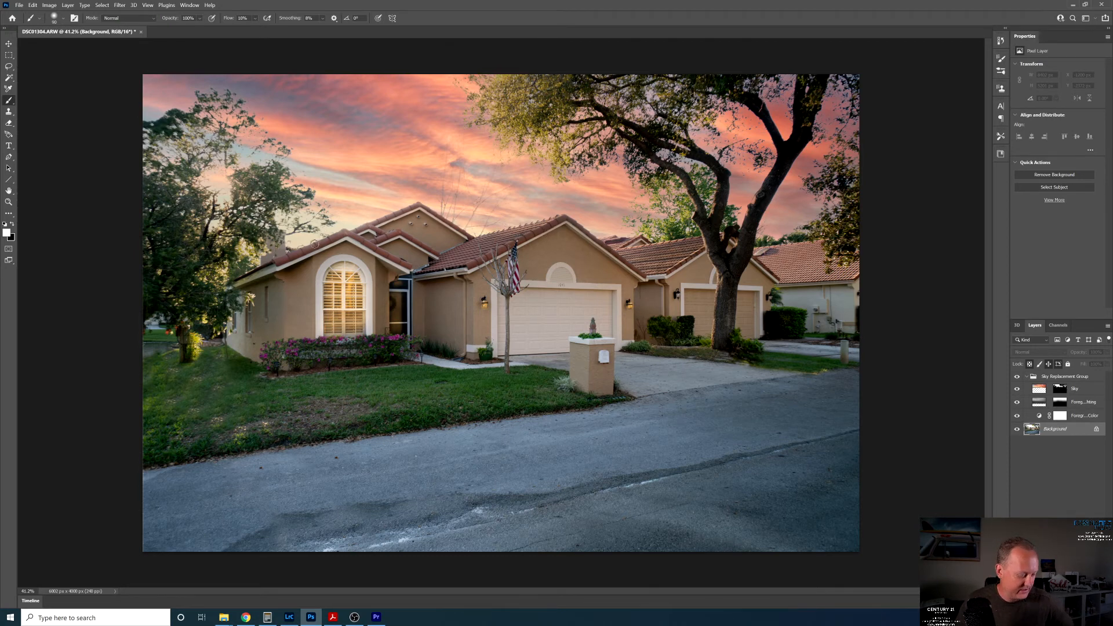
Save the sky-replaced composite, switch to Lightroom Classic and select DSC01303-Edit-2.tif for developing
scroll(283, 255, up, 8)
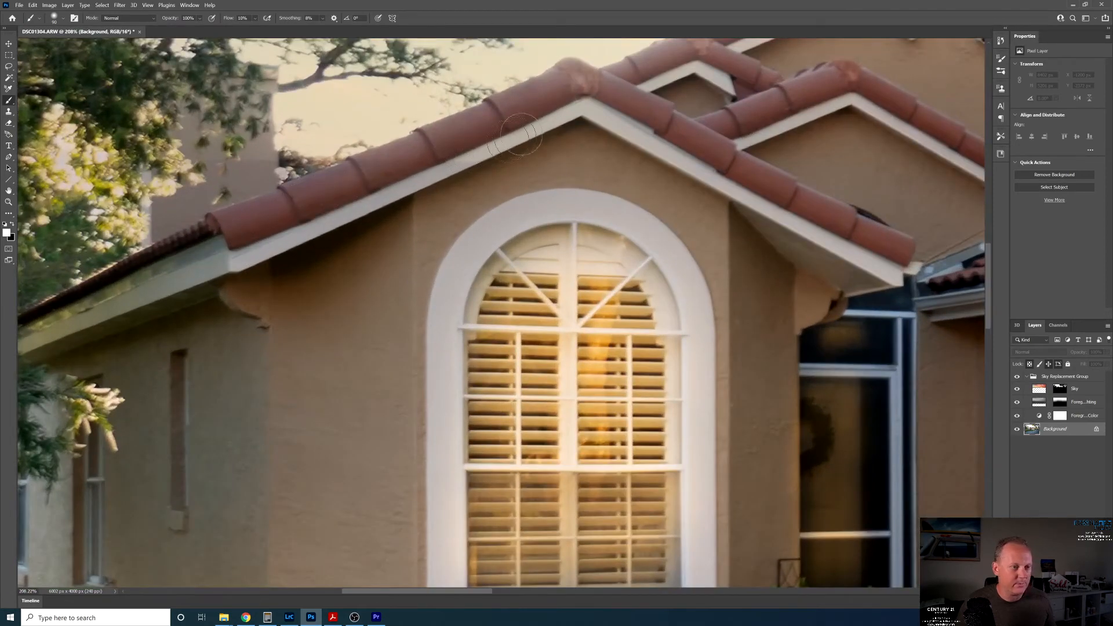
scroll(733, 183, up, 2)
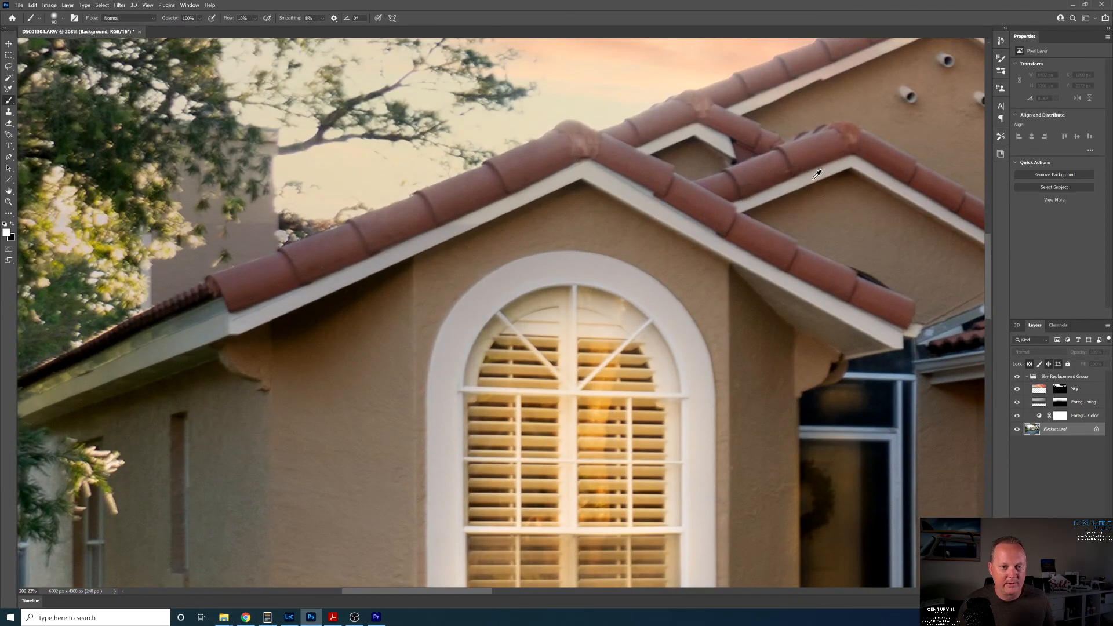
key(ctrl+0)
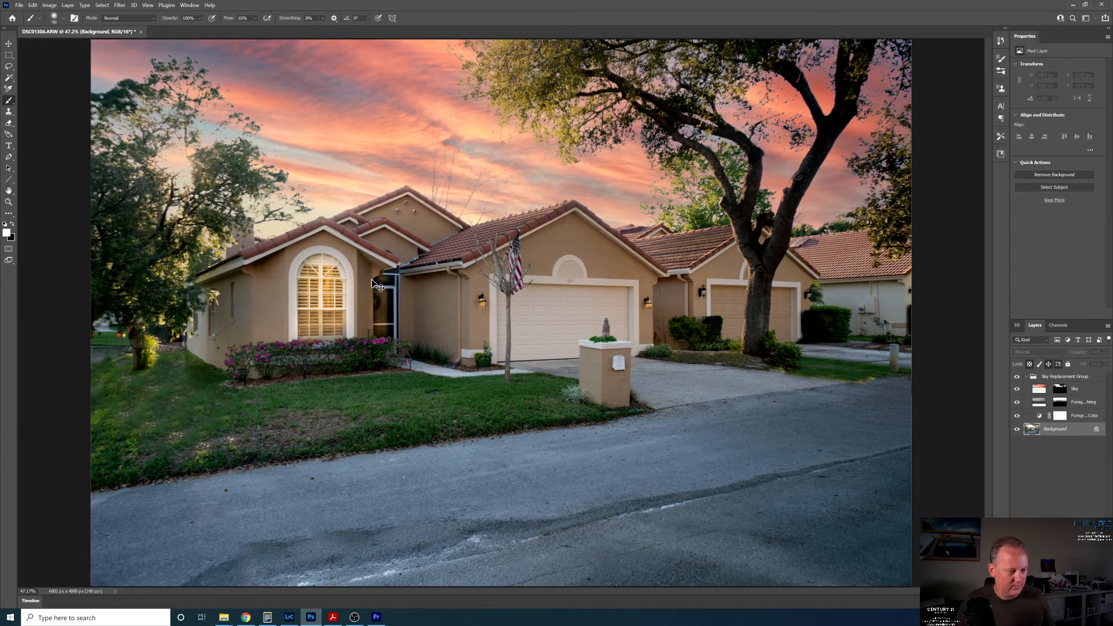
key(ctrl+s)
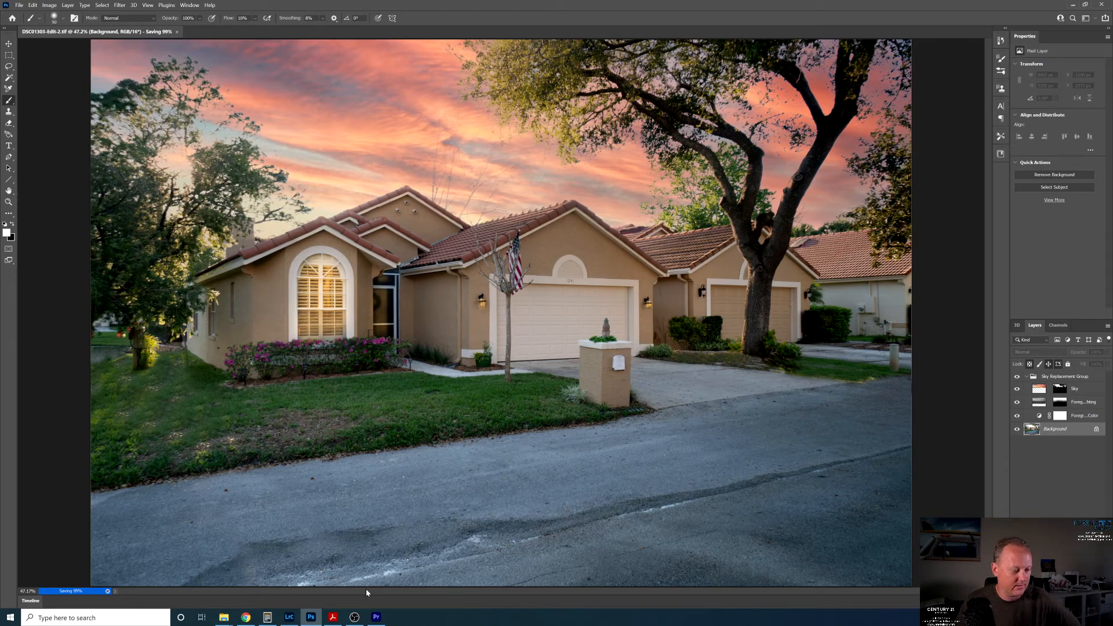
click(291, 617)
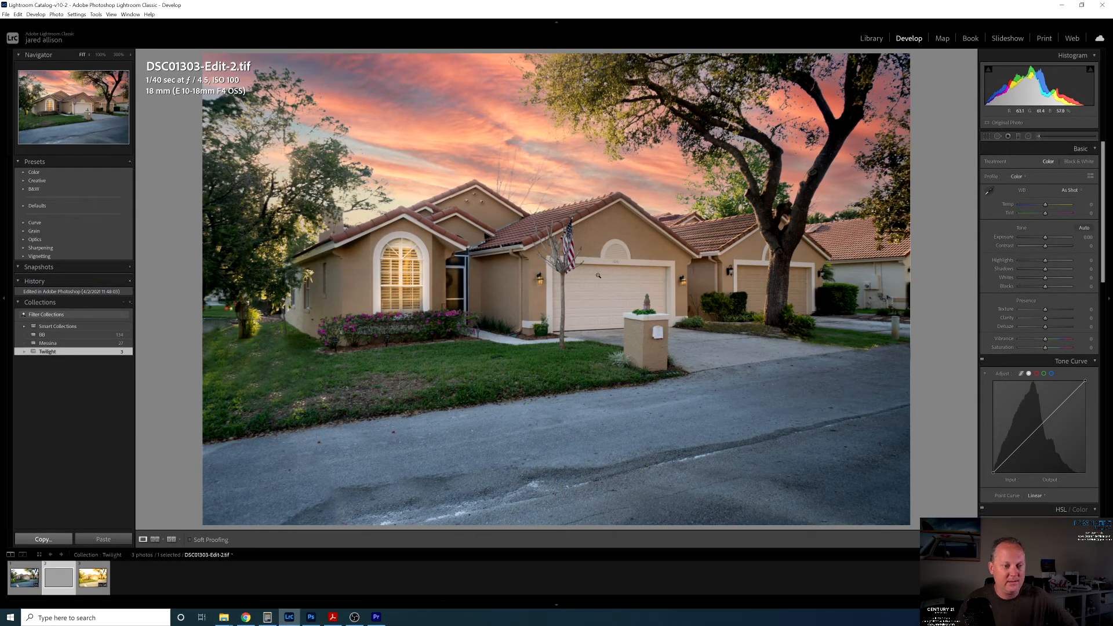
click(24, 577)
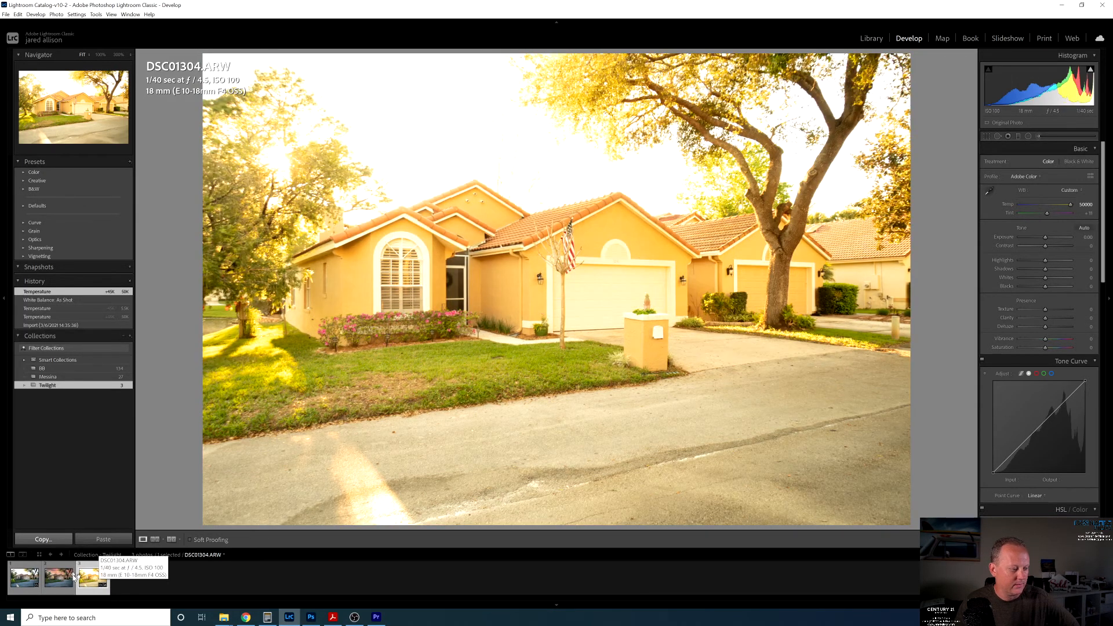
click(66, 580)
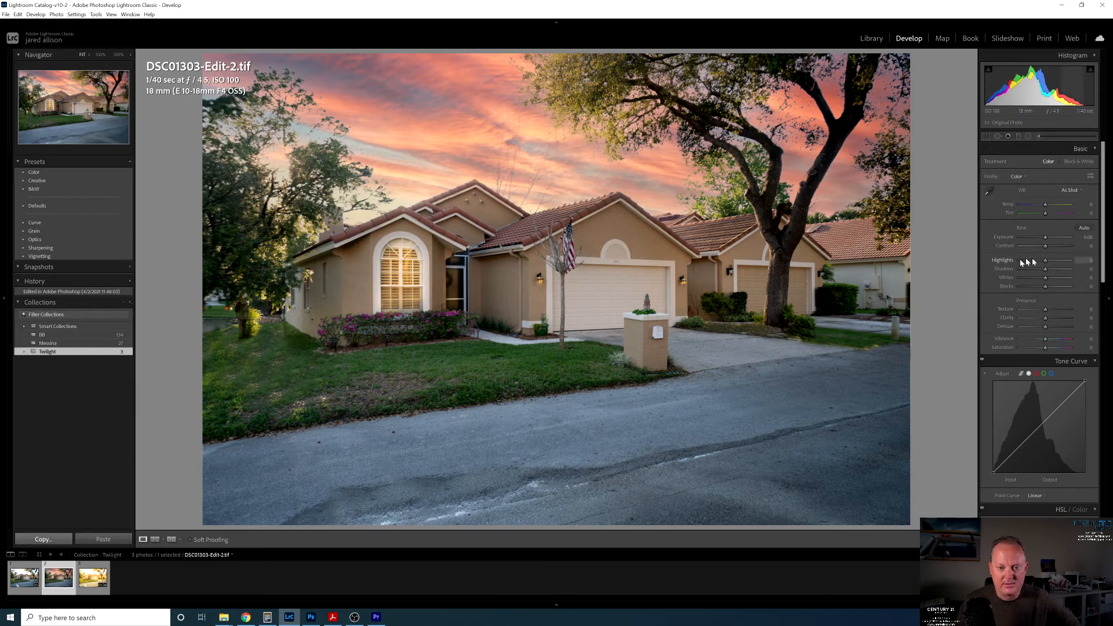
Set the photo's Contrast to +49, Highlights to -14, Shadows to +35, Whites to -11 and Blacks to -67
drag(1047, 265, 1061, 248)
click(1051, 269)
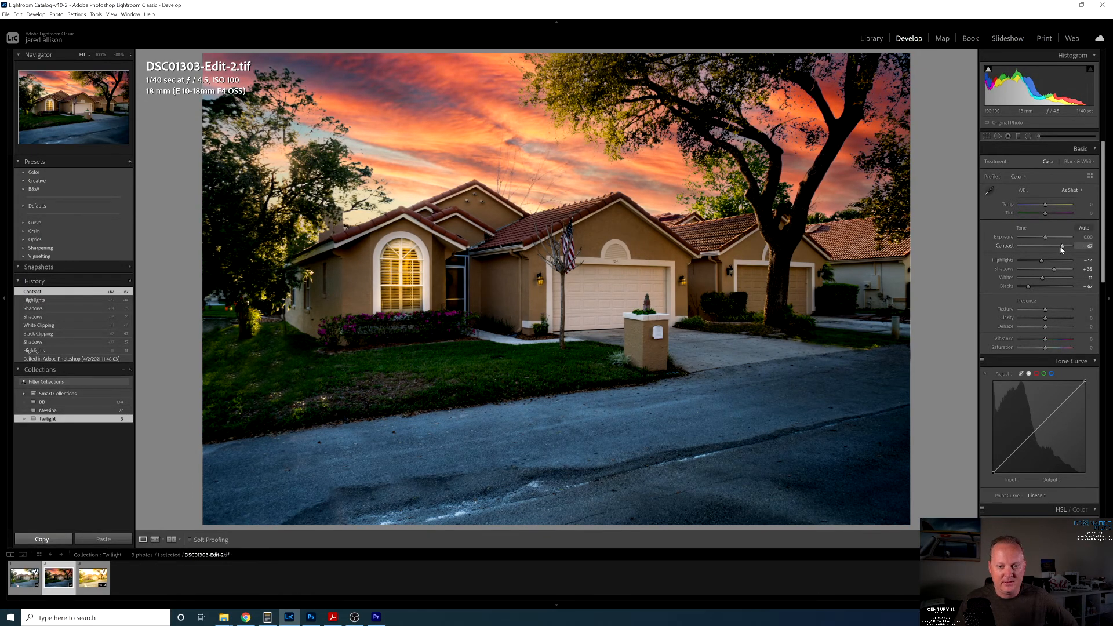
drag(1062, 246, 1049, 246)
drag(1048, 245, 1058, 246)
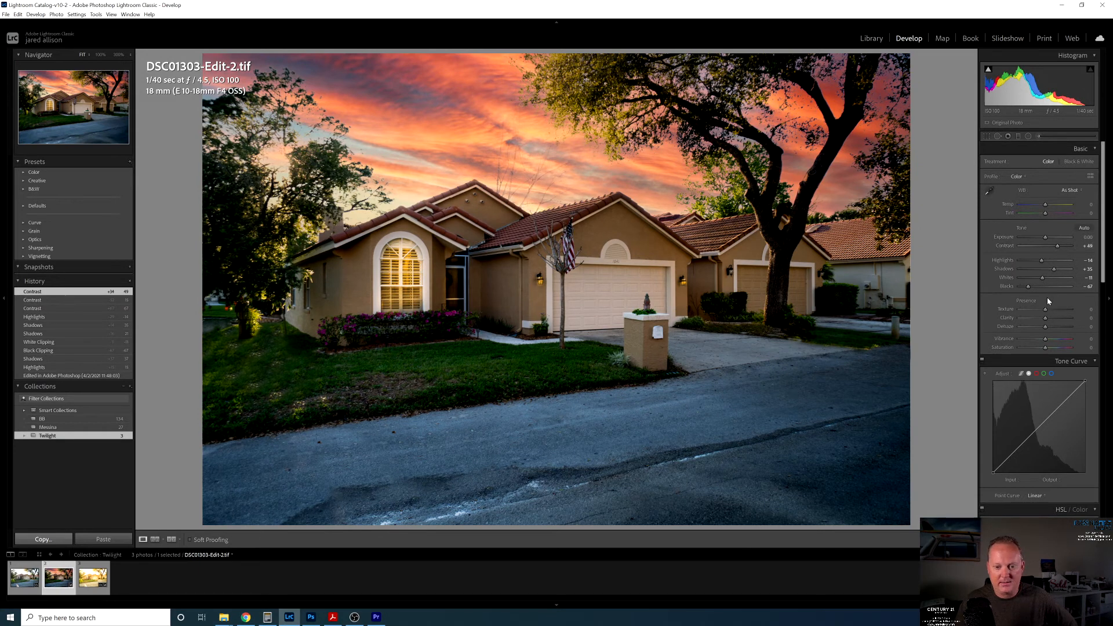
Set Texture to +37, try Clarity at both extremes and settle it at +7
drag(1046, 309, 1079, 322)
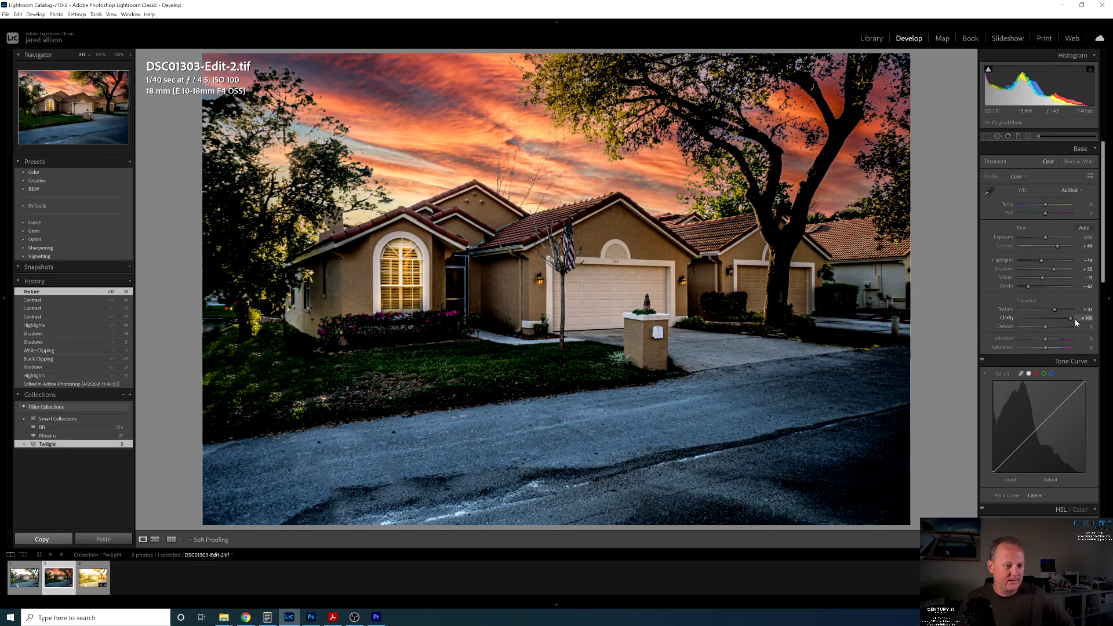
drag(1075, 320, 1009, 319)
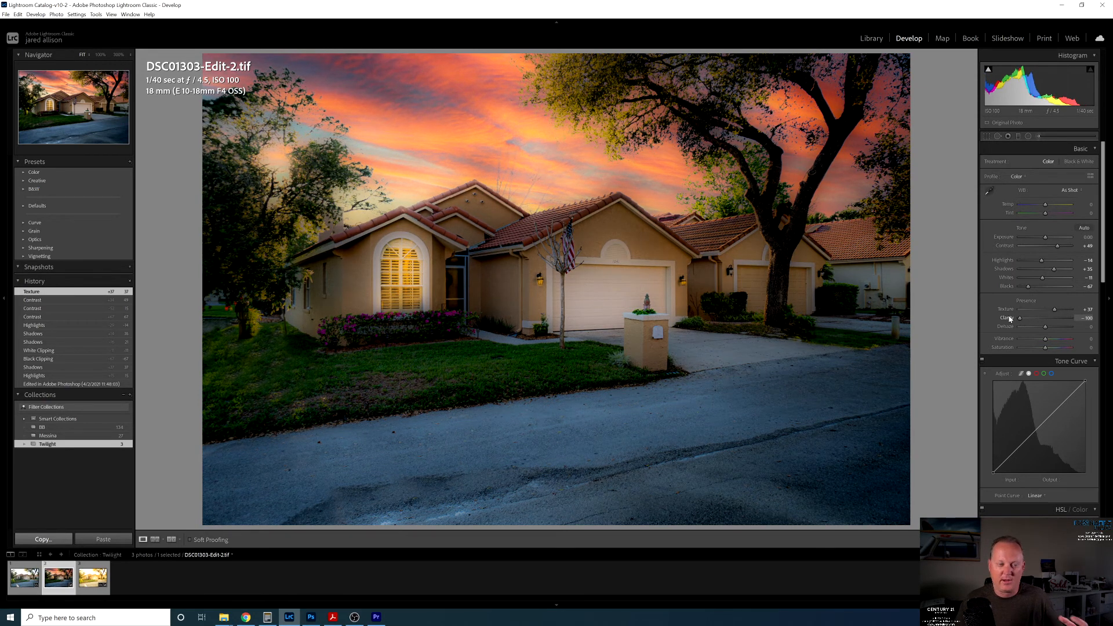
drag(1020, 320, 1046, 320)
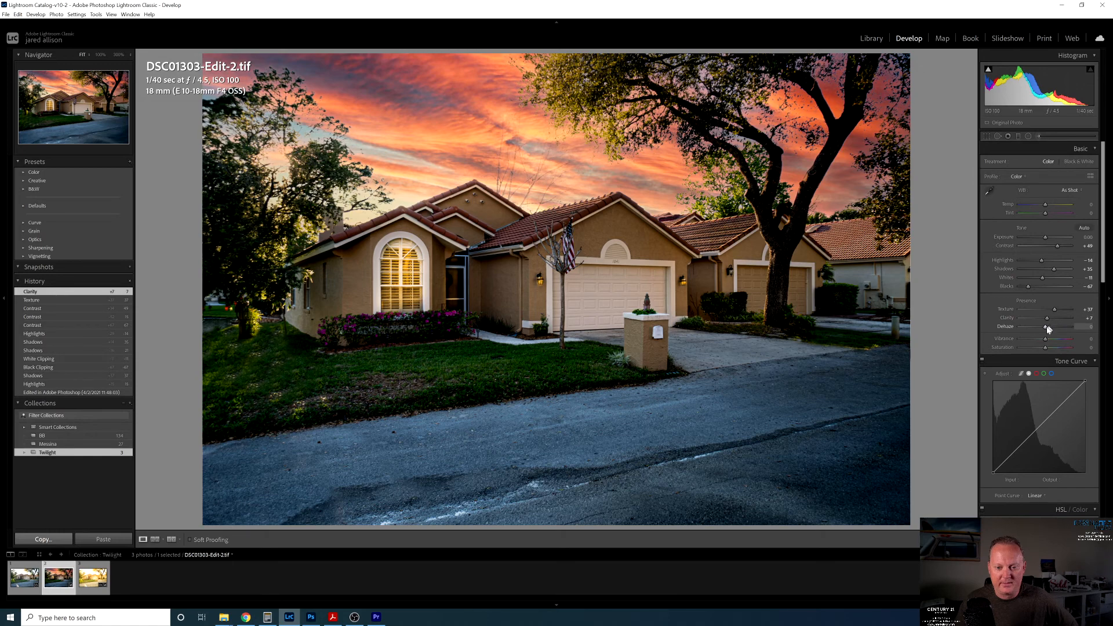
Set Vibrance to +10, and try out Dehaze and Saturation before resetting both to 0
drag(1050, 329, 1038, 327)
double_click(1039, 327)
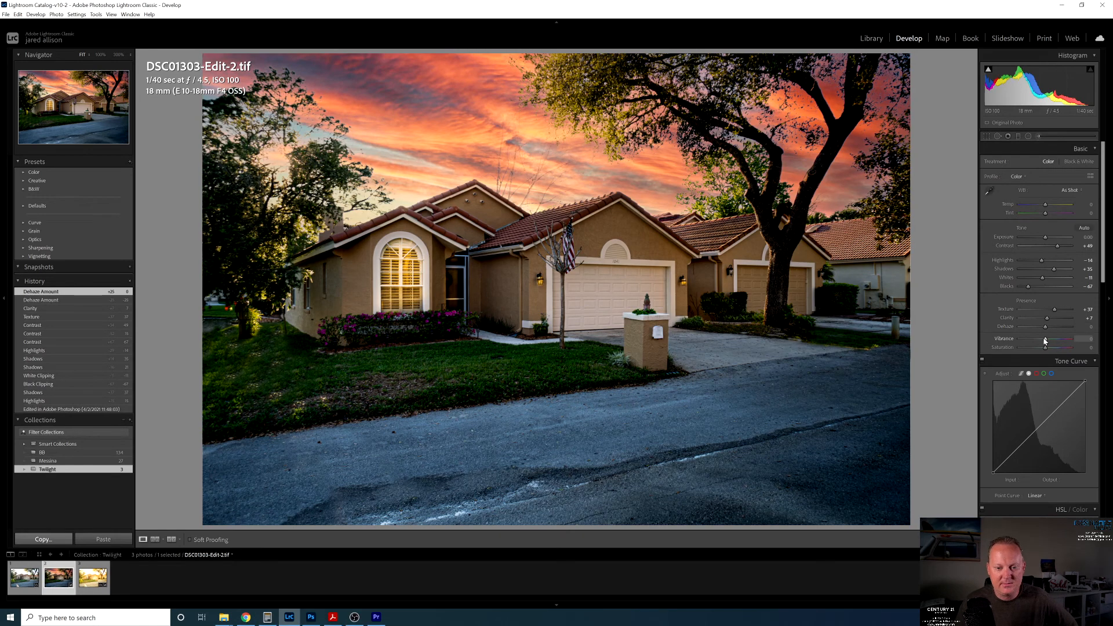
drag(1047, 340, 1076, 348)
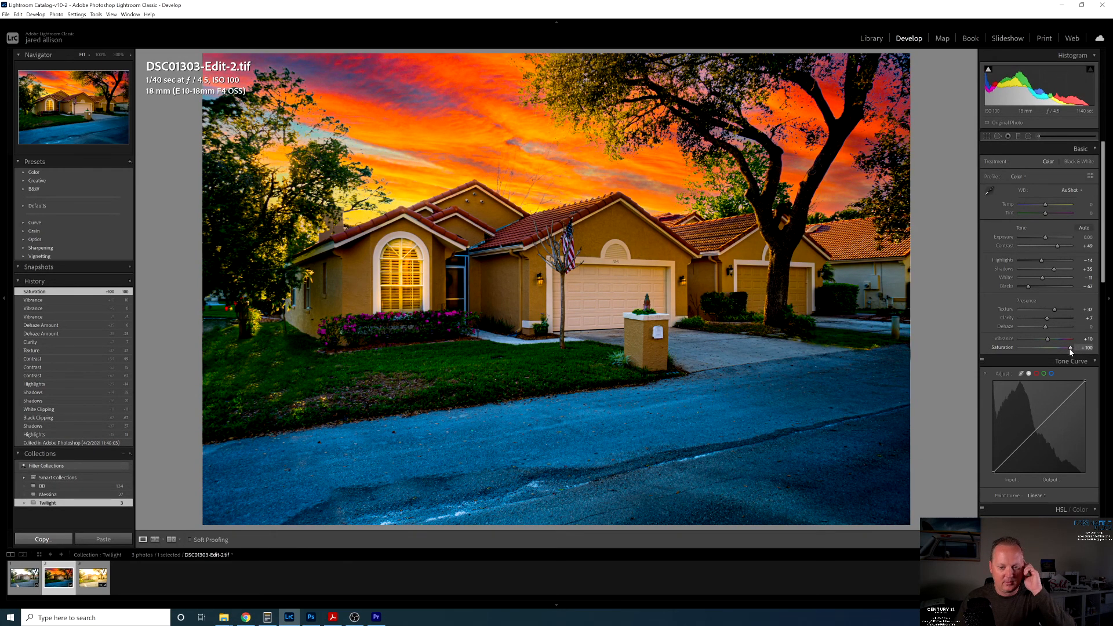
double_click(1070, 349)
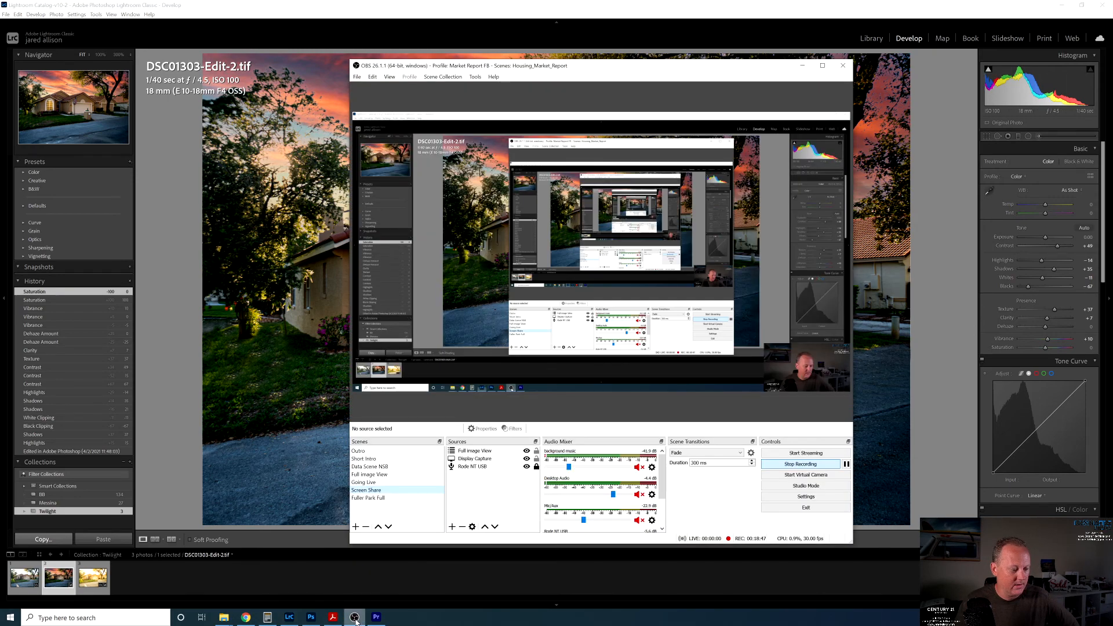
click(355, 618)
click(377, 475)
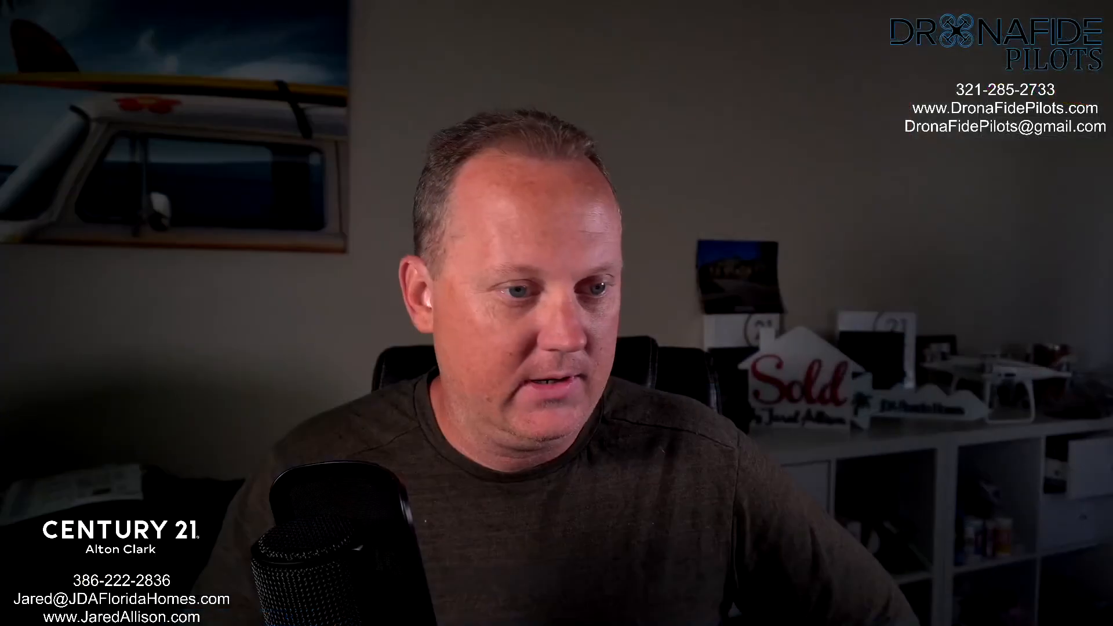